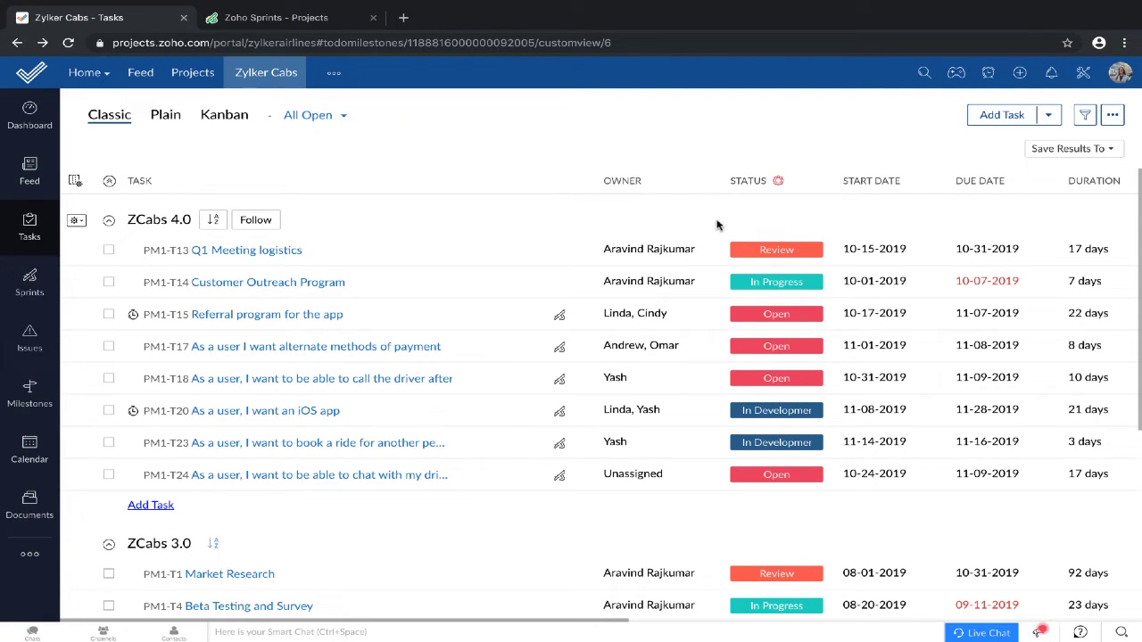
Step: Go to Setup > Marketplace > Zoho to view the Zoho Sprints integration
click(1080, 72)
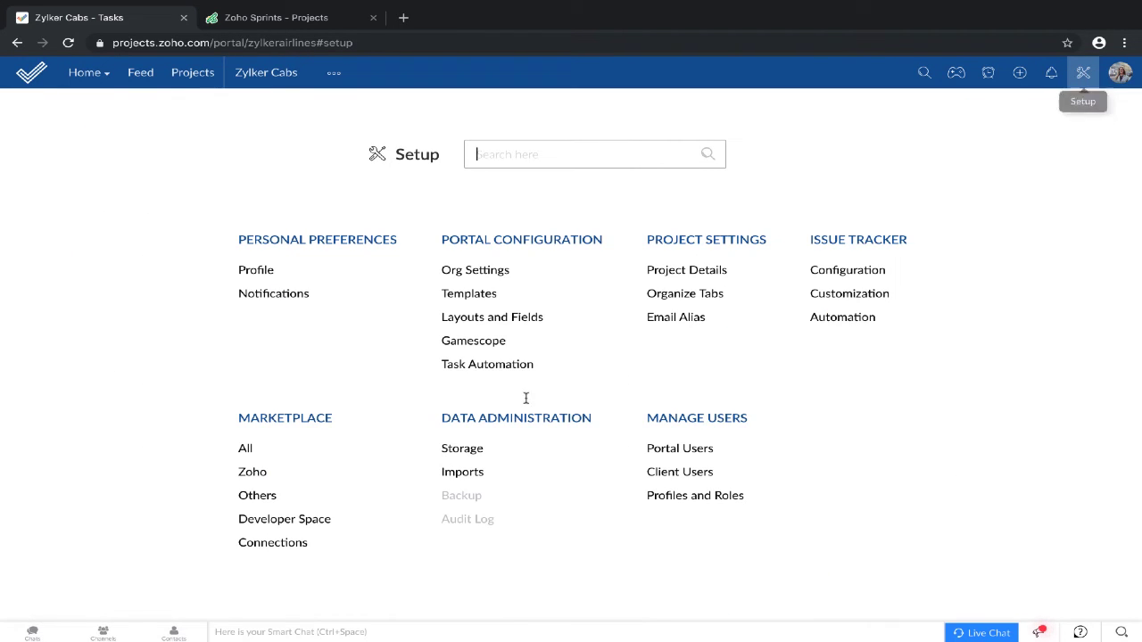
click(258, 473)
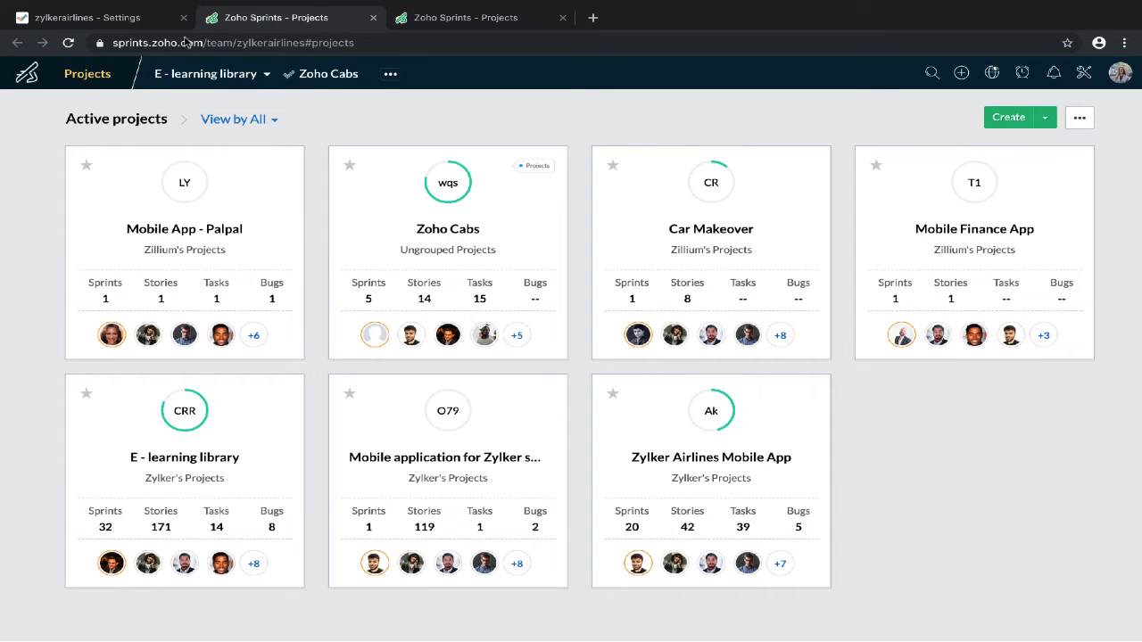
click(107, 22)
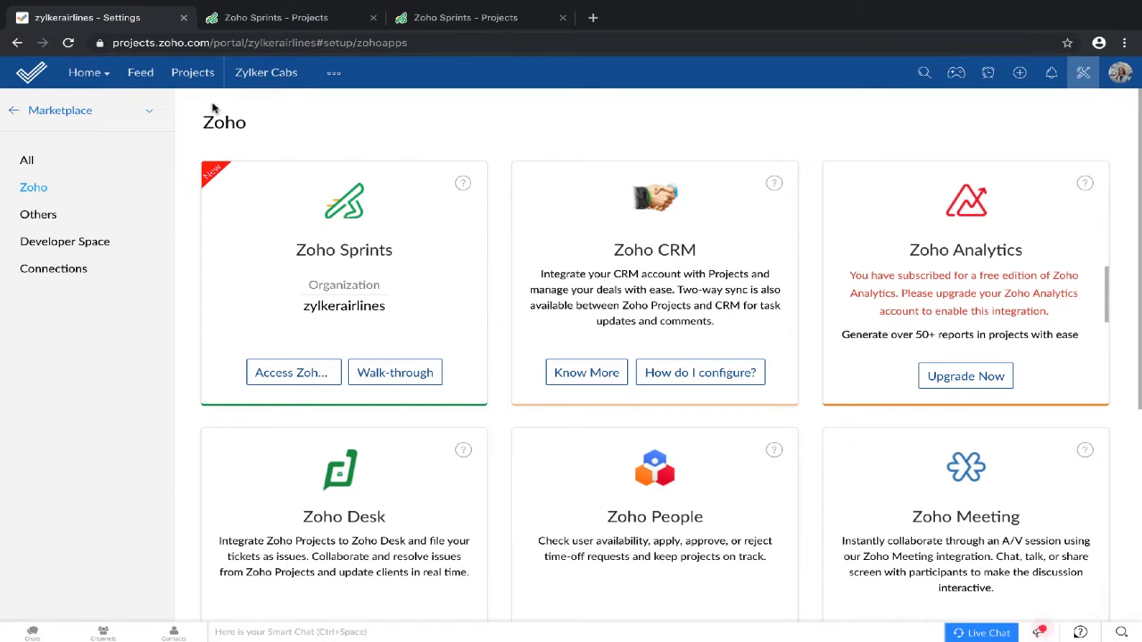
Step: Return to the Zylker Cabs task list from the Marketplace settings
click(17, 44)
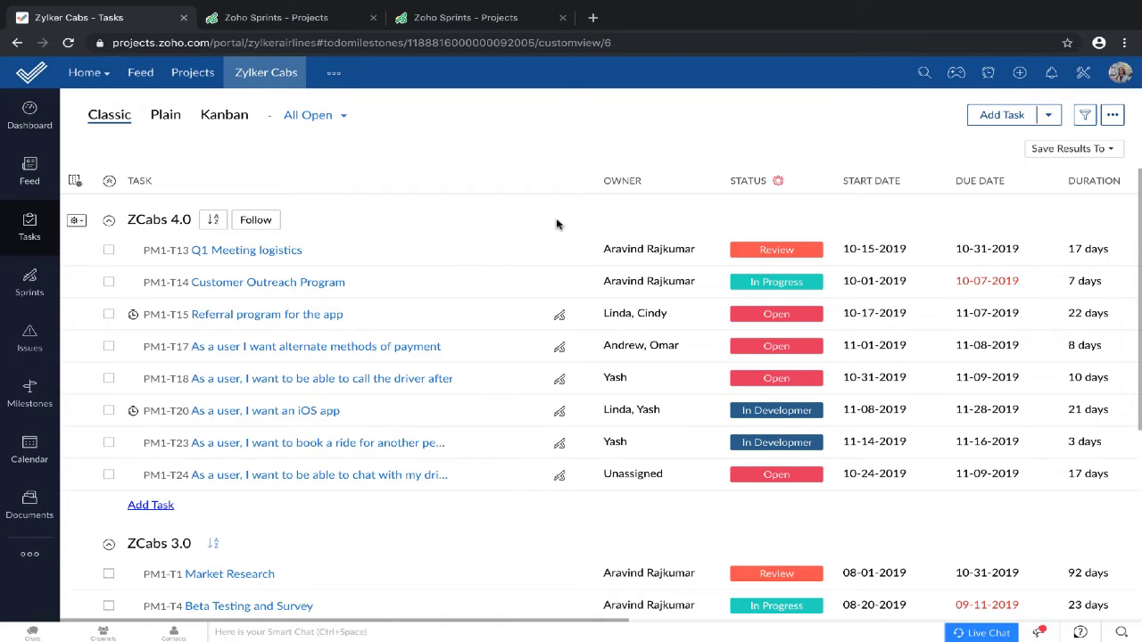
Step: Start a new project named ZCabs with Add project to Zoho Sprints ticked
click(184, 77)
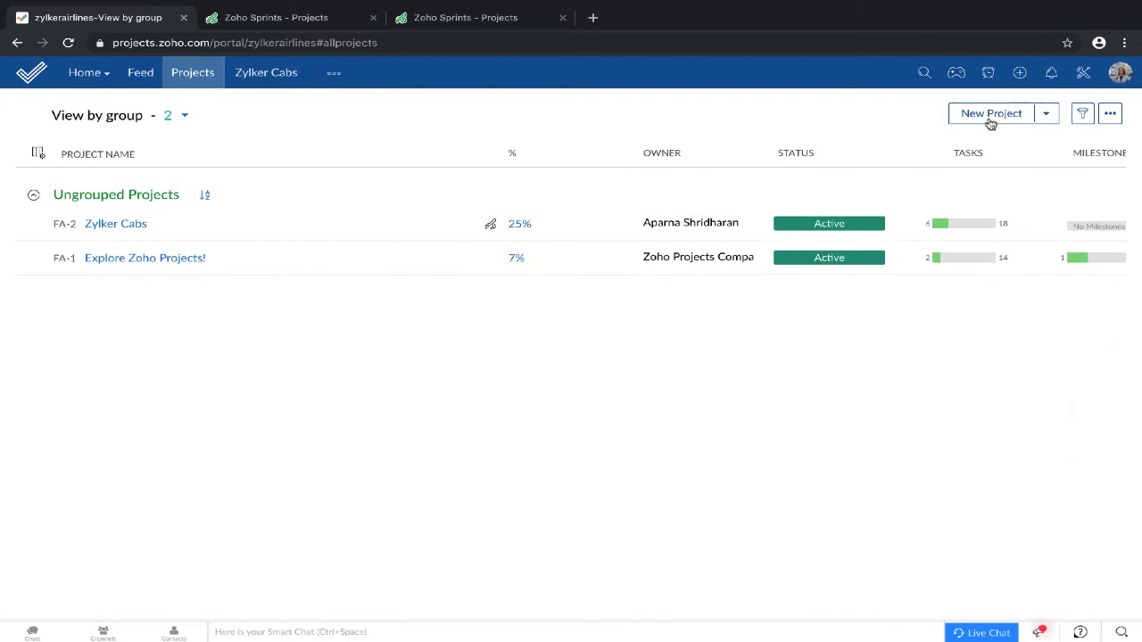
click(990, 121)
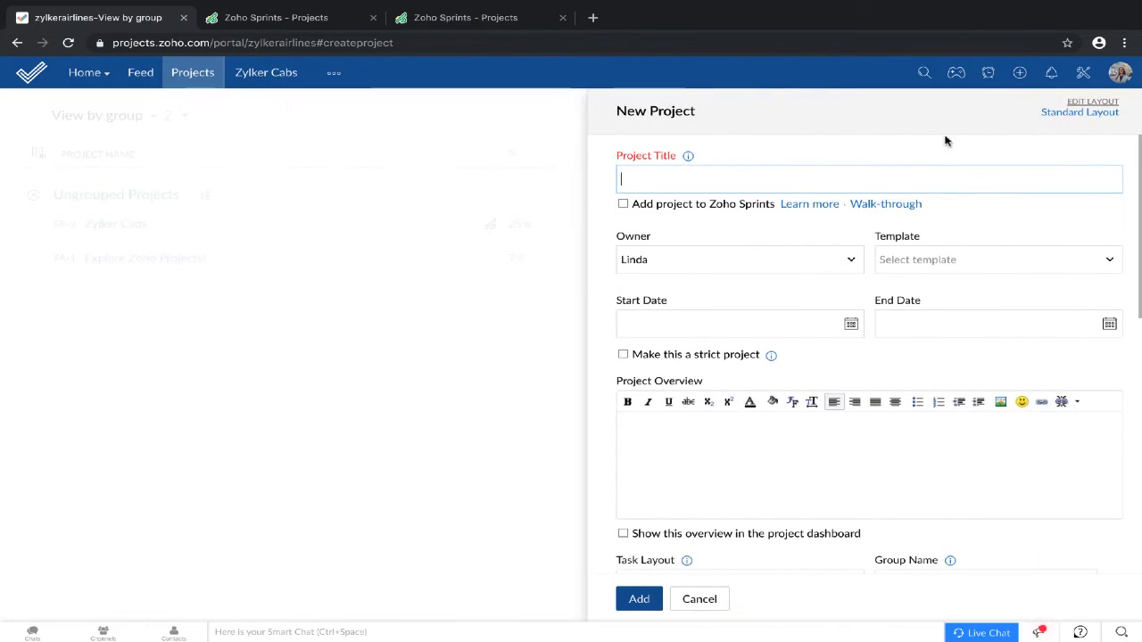
text(ZCabs)
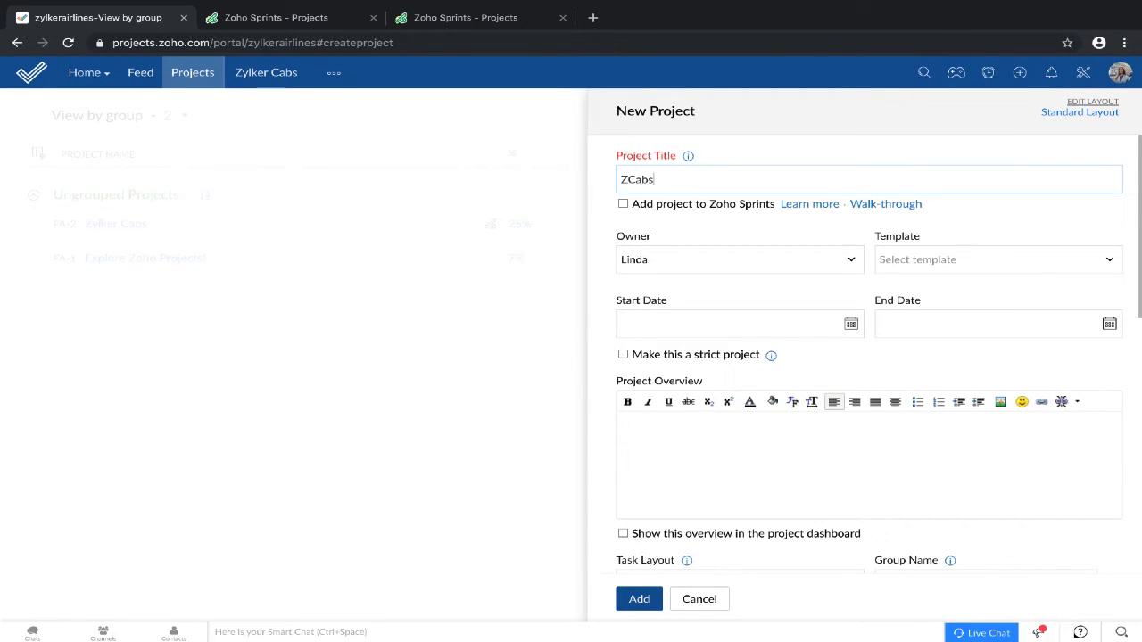
click(624, 204)
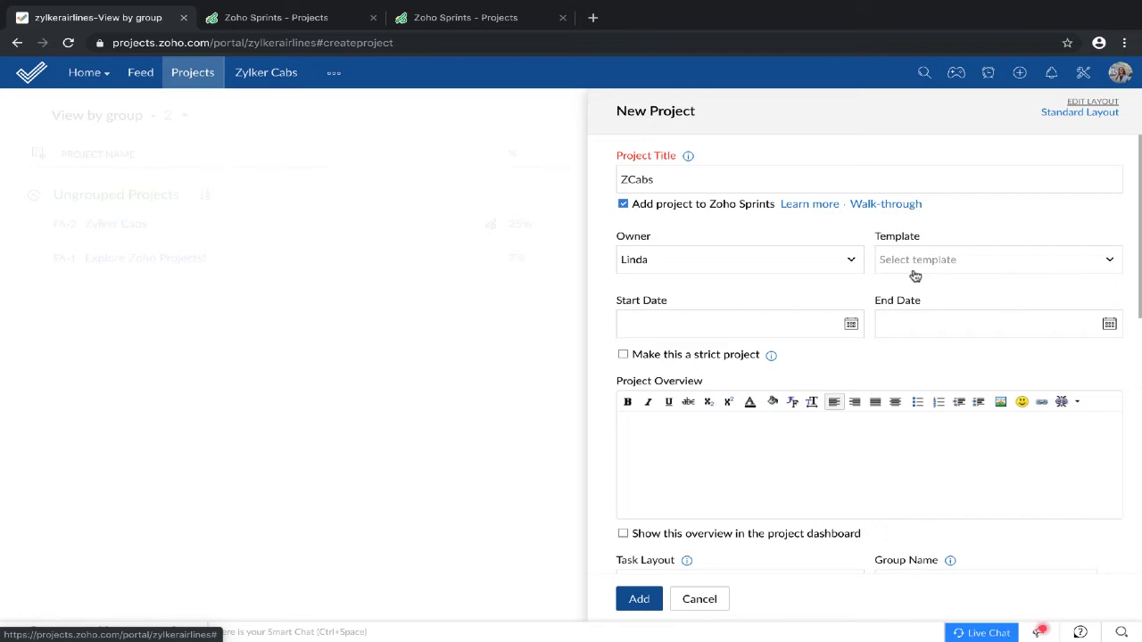
Step: Try enabling task roll-up, dismiss its warning, and cancel the new project
scroll(915, 275, down, 3)
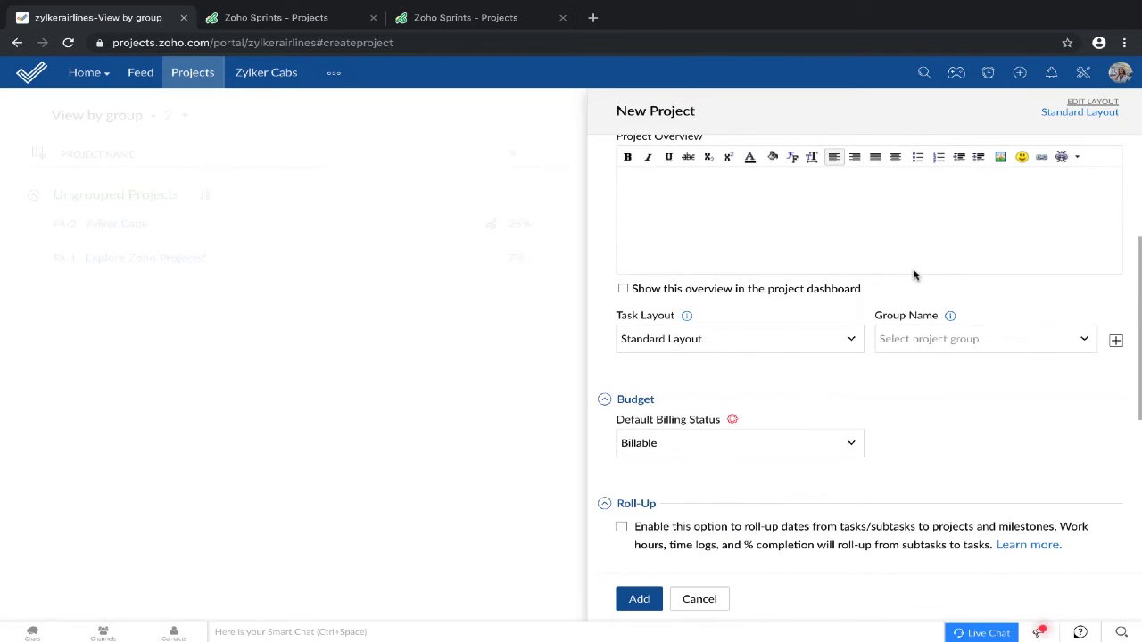
scroll(914, 271, down, 1)
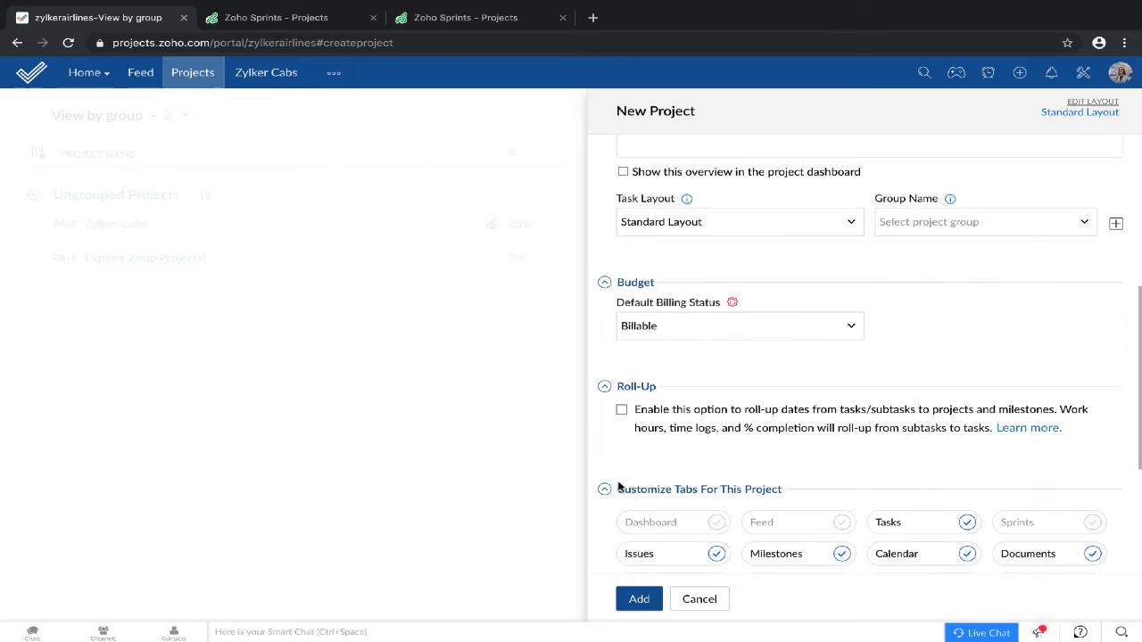
click(622, 412)
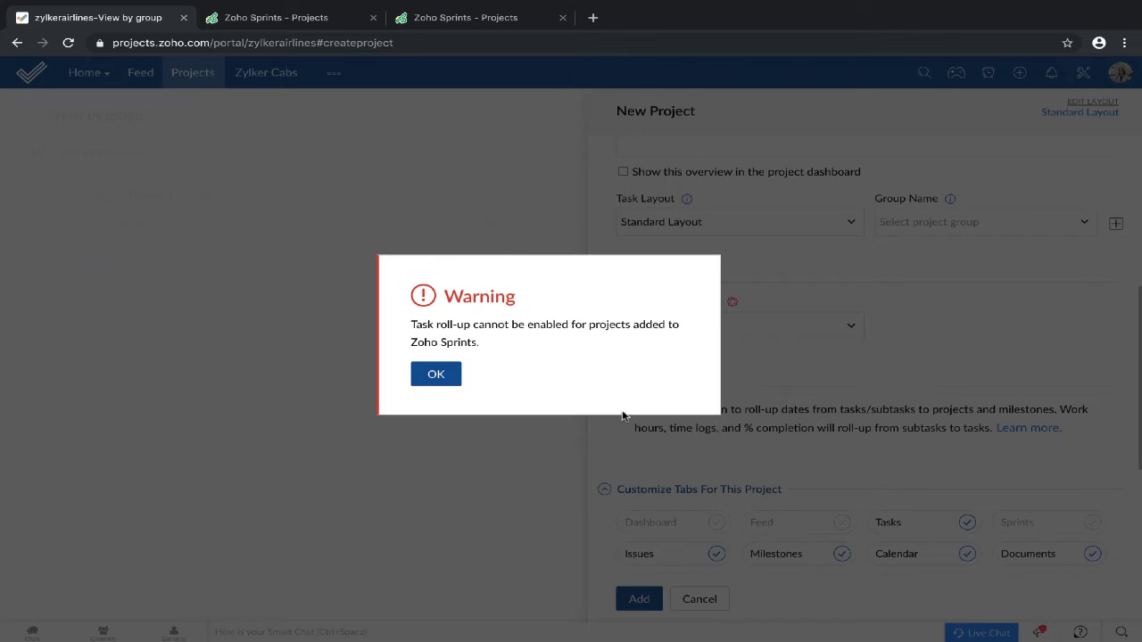
click(437, 377)
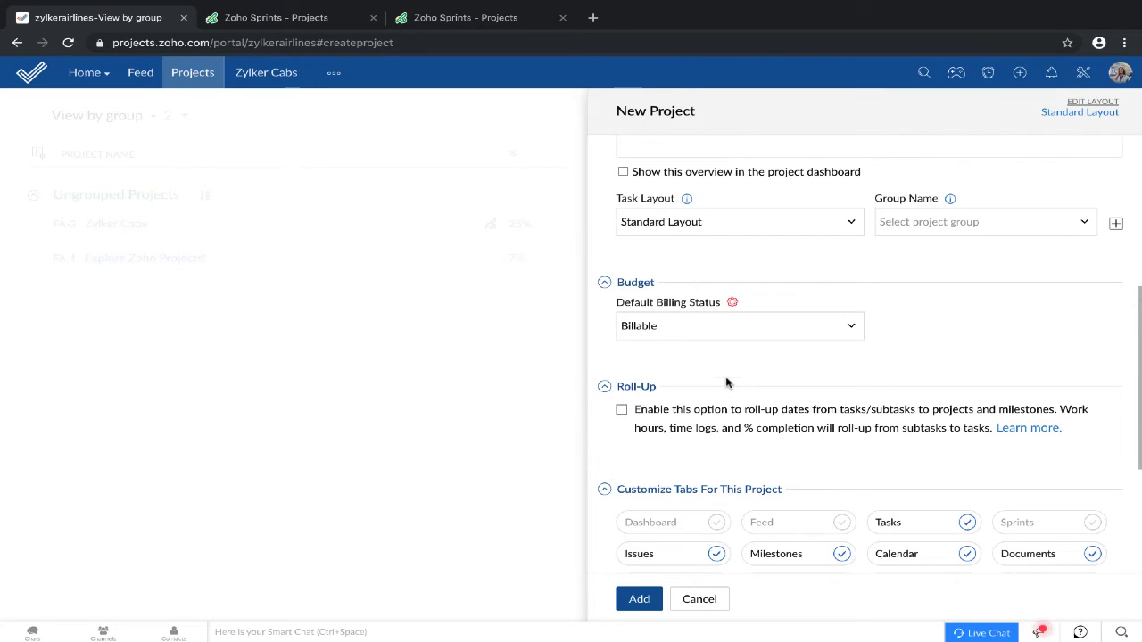
scroll(726, 382, down, 5)
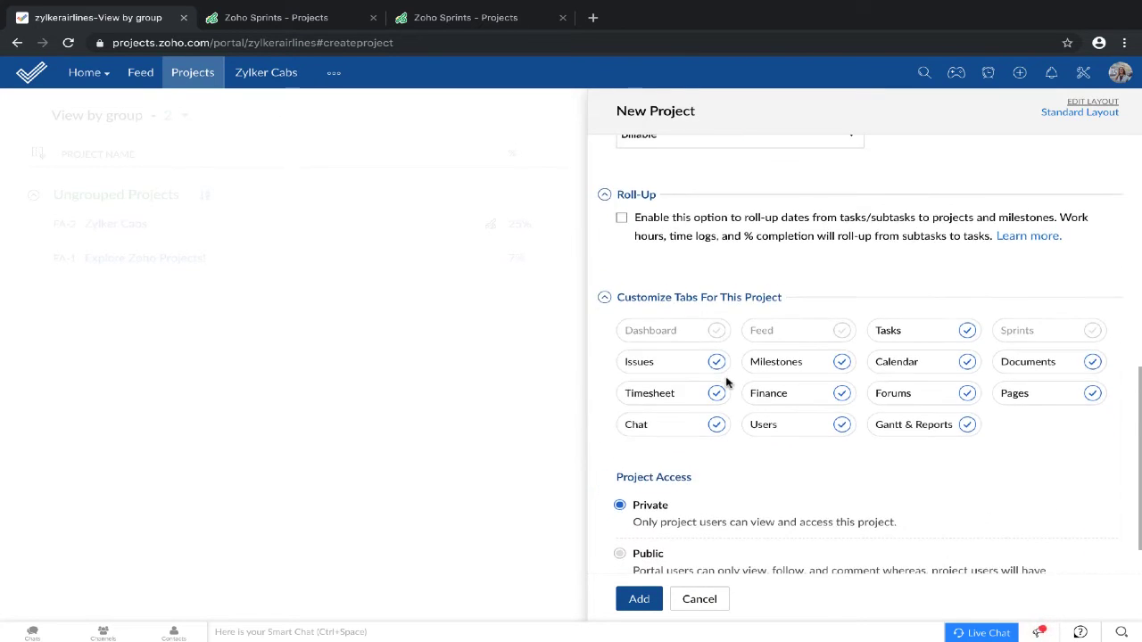
click(699, 599)
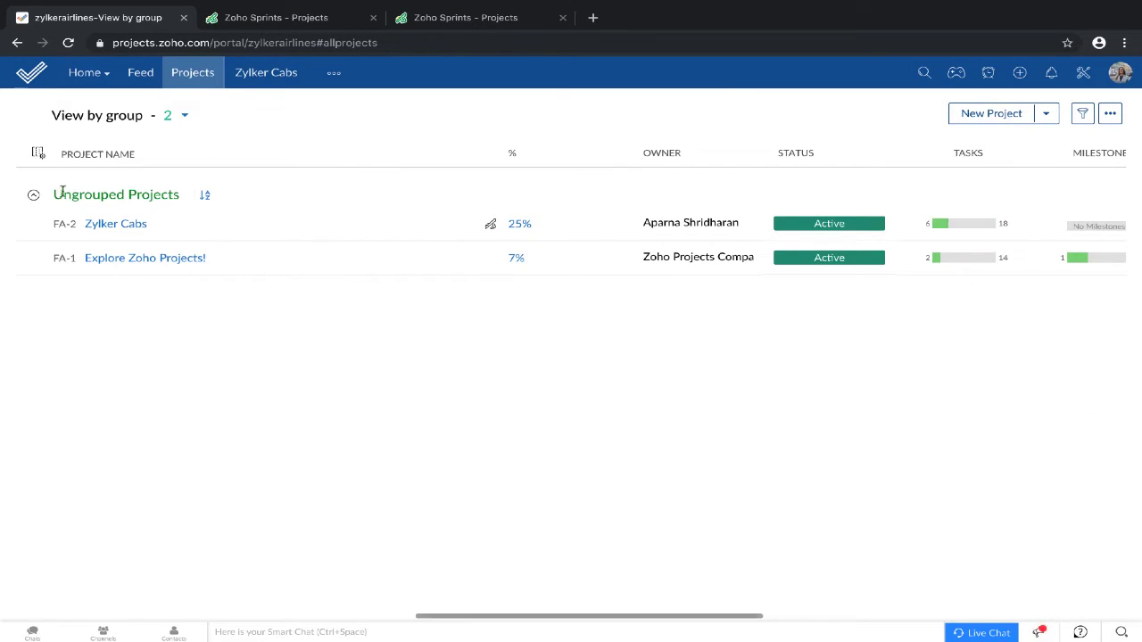
Step: Open the Zylker Cabs project and show its task list in the All Tasks view
click(108, 223)
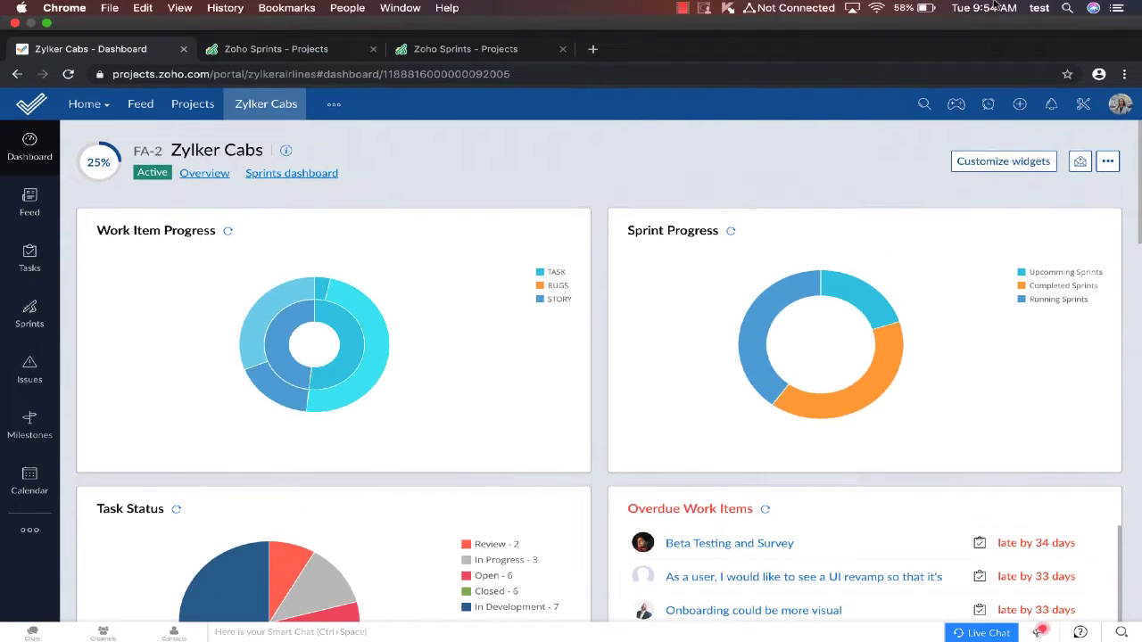
click(682, 7)
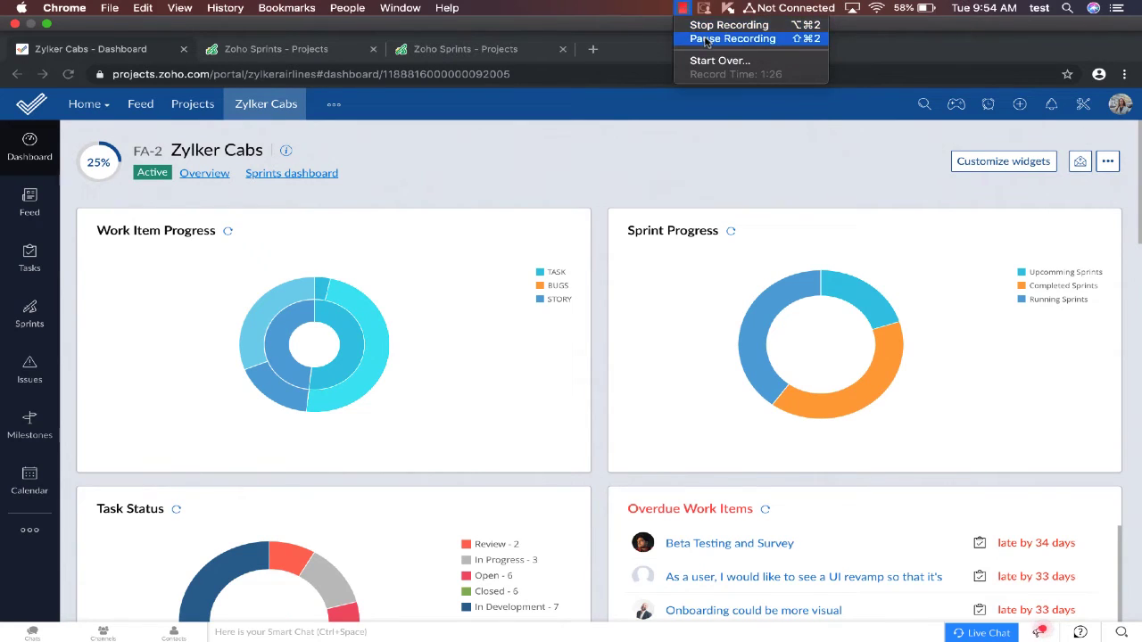
click(702, 38)
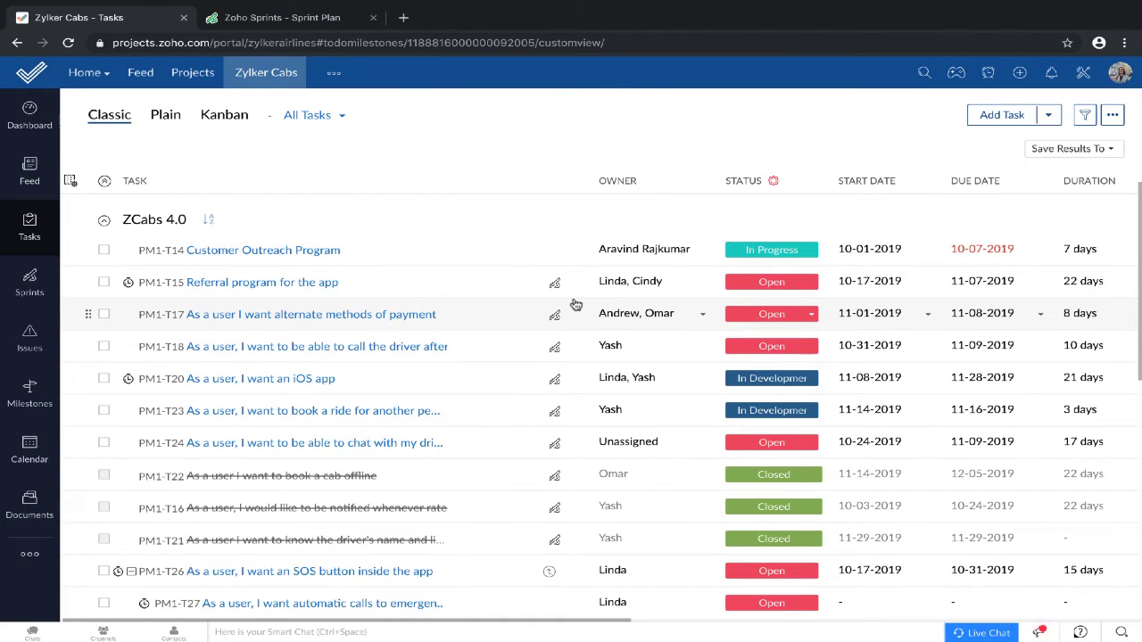
Step: Add a ZCabs 4.0 task 'As a user, I want to share my ride details with another contact'
scroll(521, 411, down, 10)
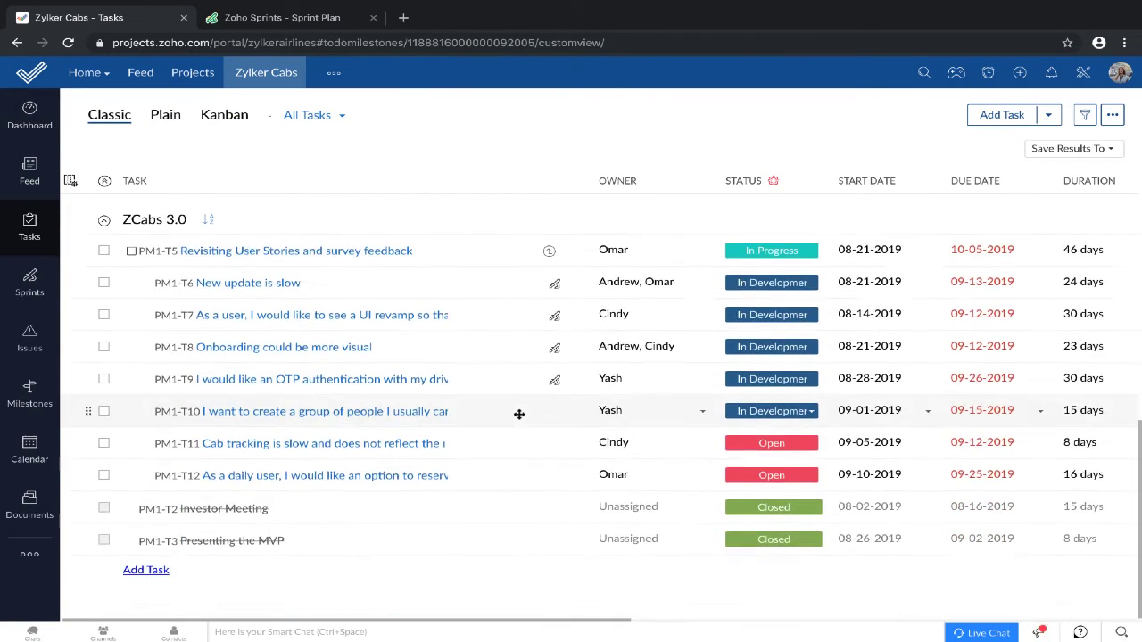
scroll(520, 413, up, 10)
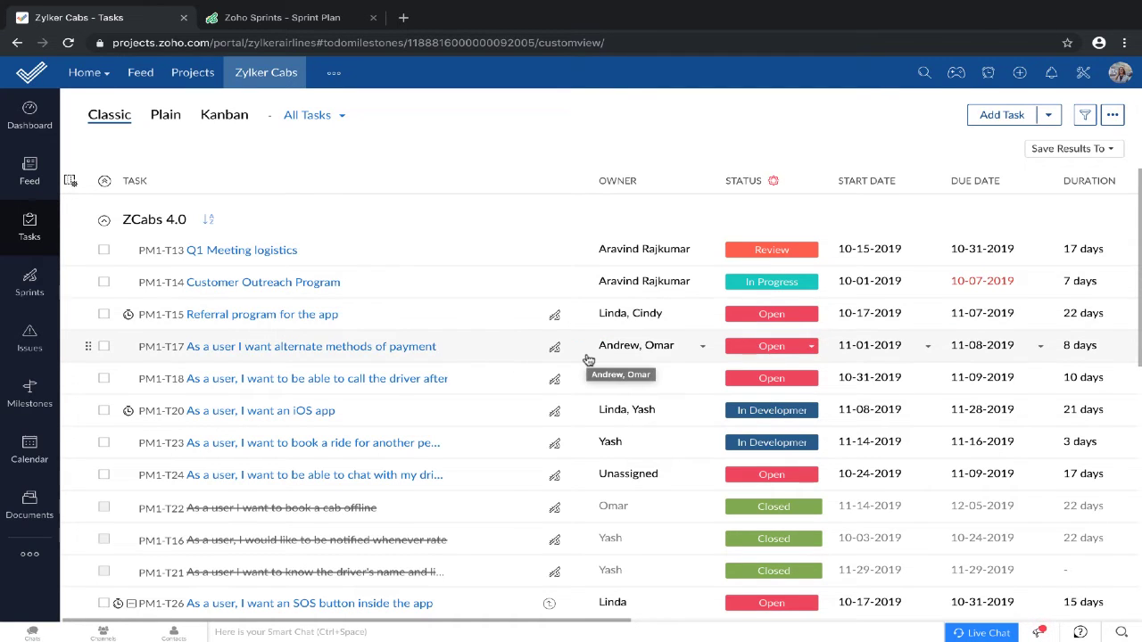
scroll(428, 423, down, 2)
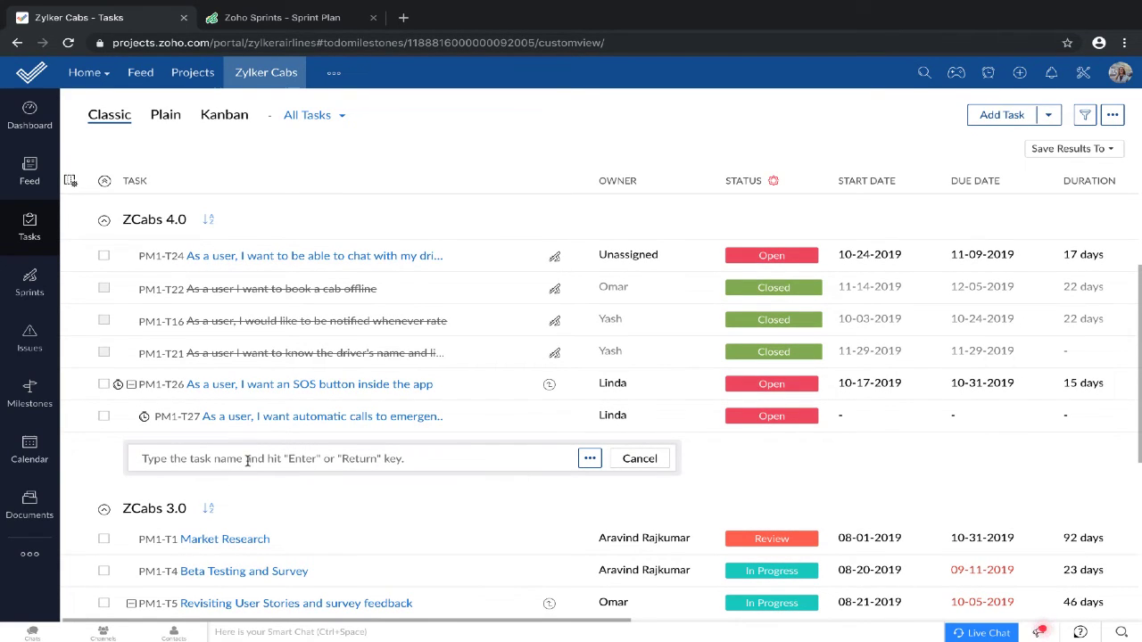
click(247, 461)
text(As)
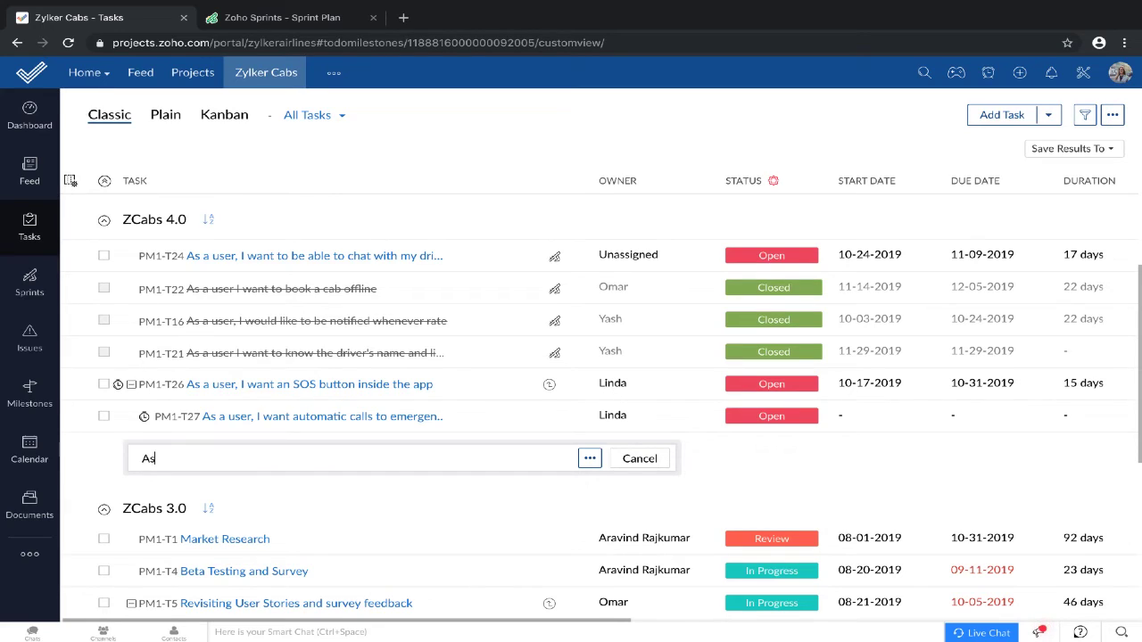
text( a user, I want to share my ride detai)
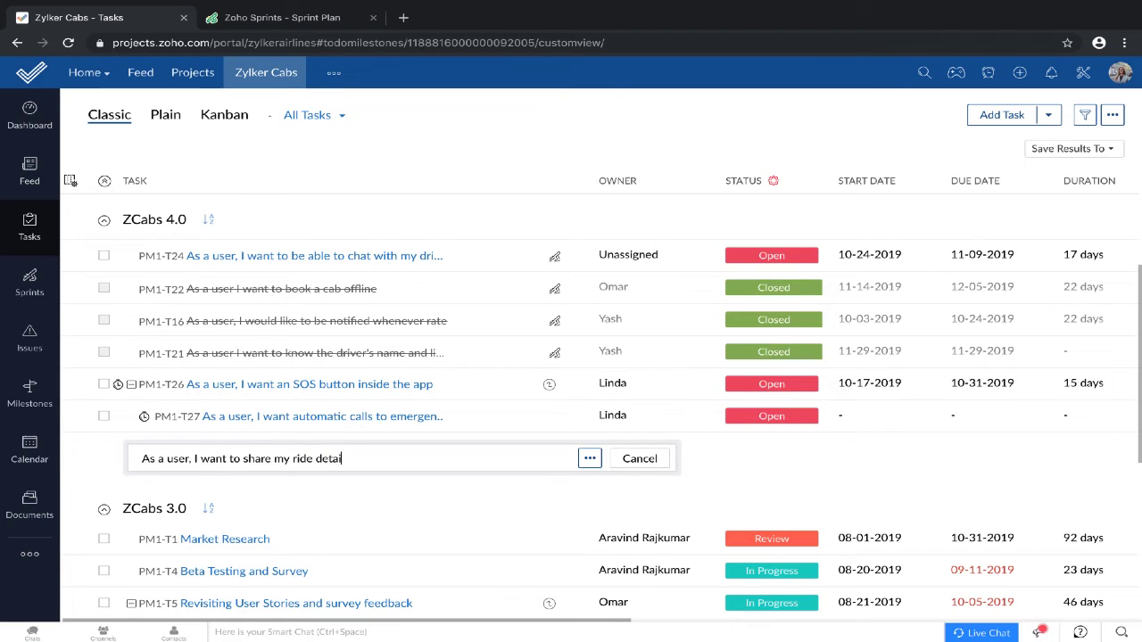
text(ls with anothe)
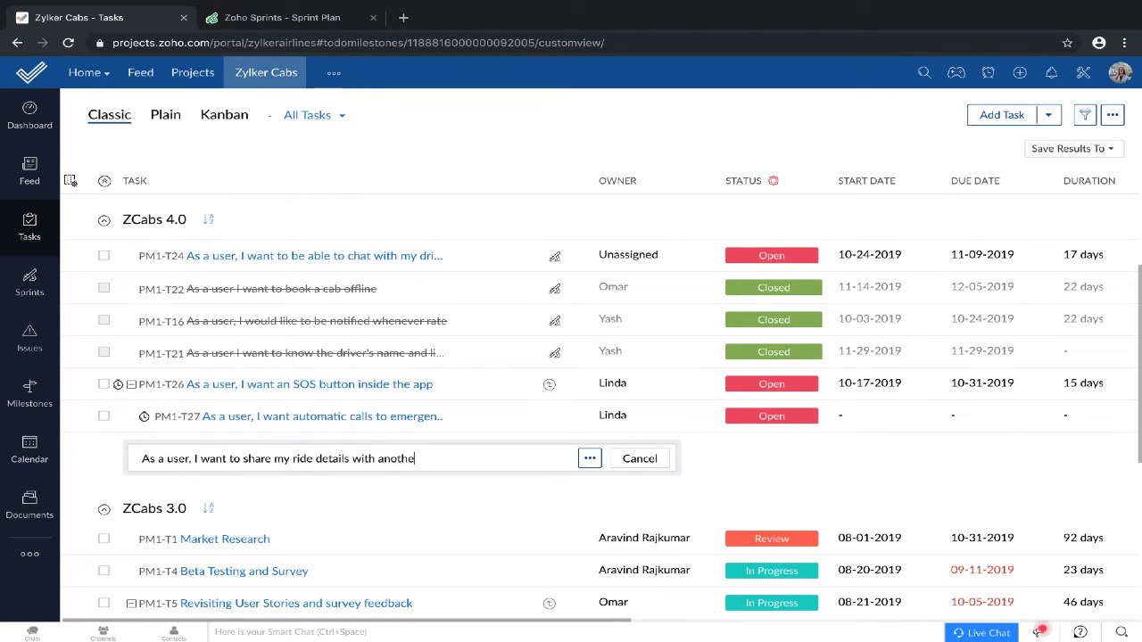
text(r contact)
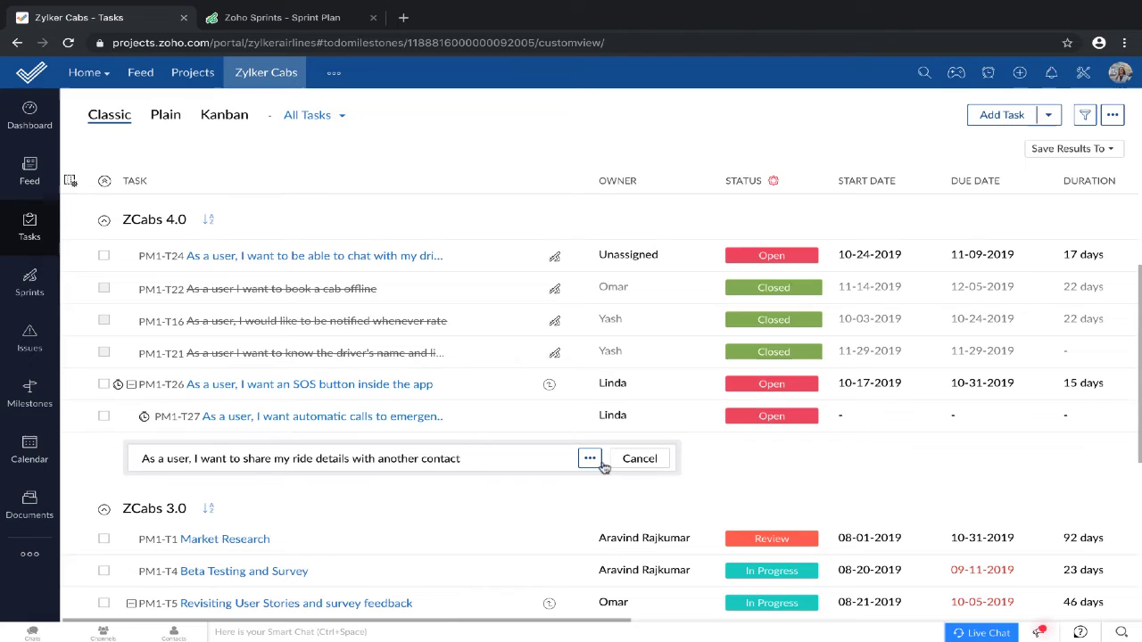
Step: Set the new task's owner to Me and save it for adding to Zoho Sprints
click(589, 458)
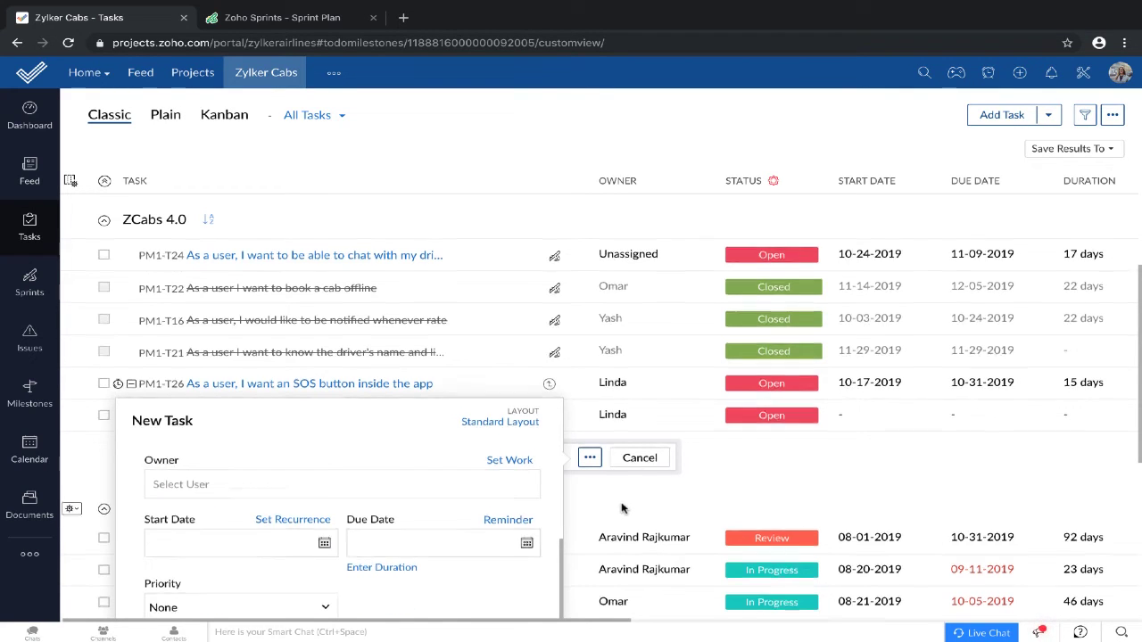
scroll(622, 508, down, 2)
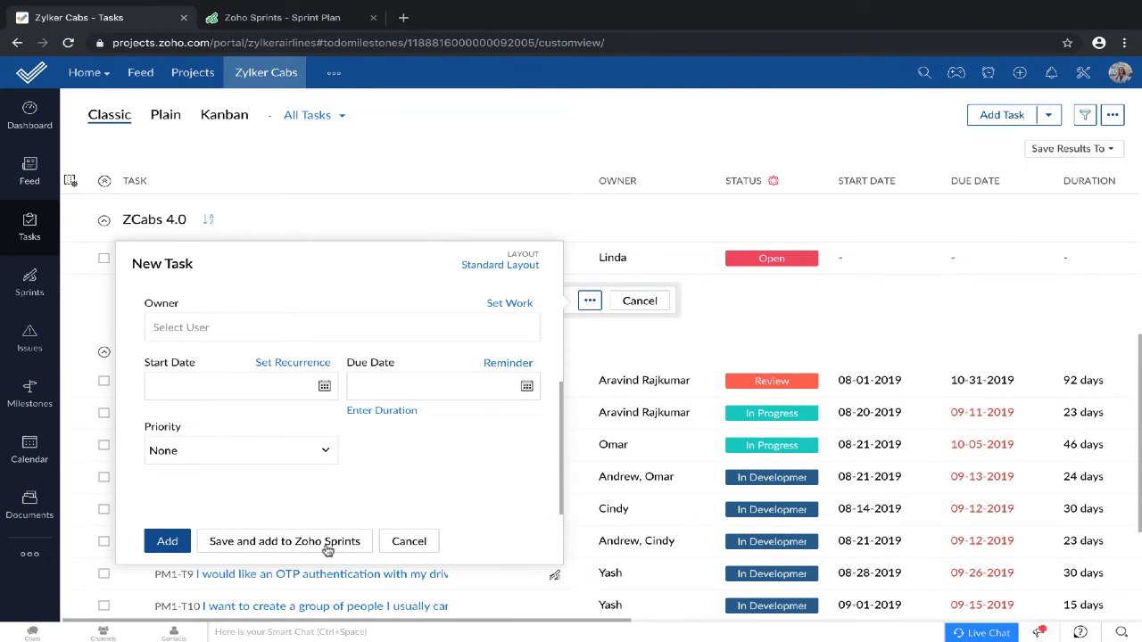
click(372, 327)
click(244, 378)
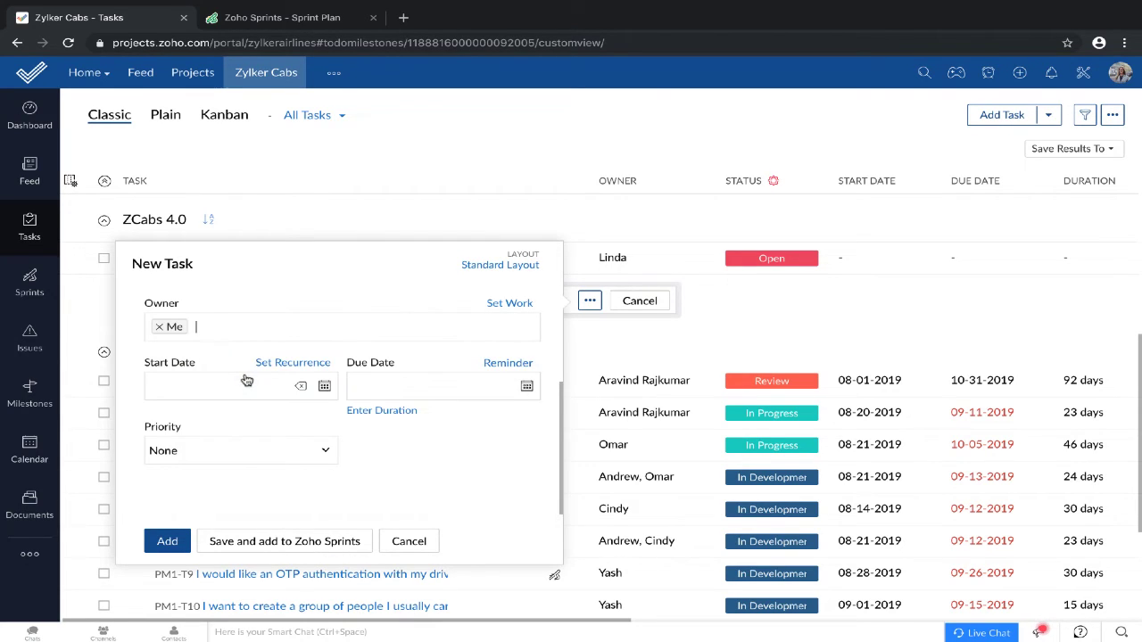
click(330, 542)
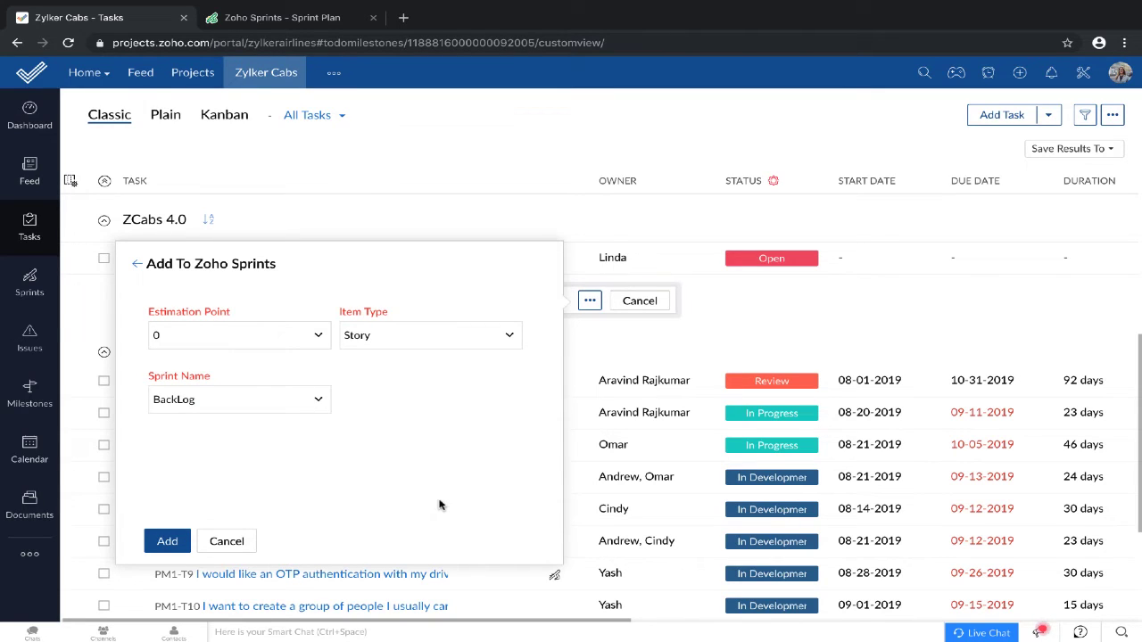
Step: Add it to Zoho Sprints as an 8-point Story in the BackLog
click(318, 336)
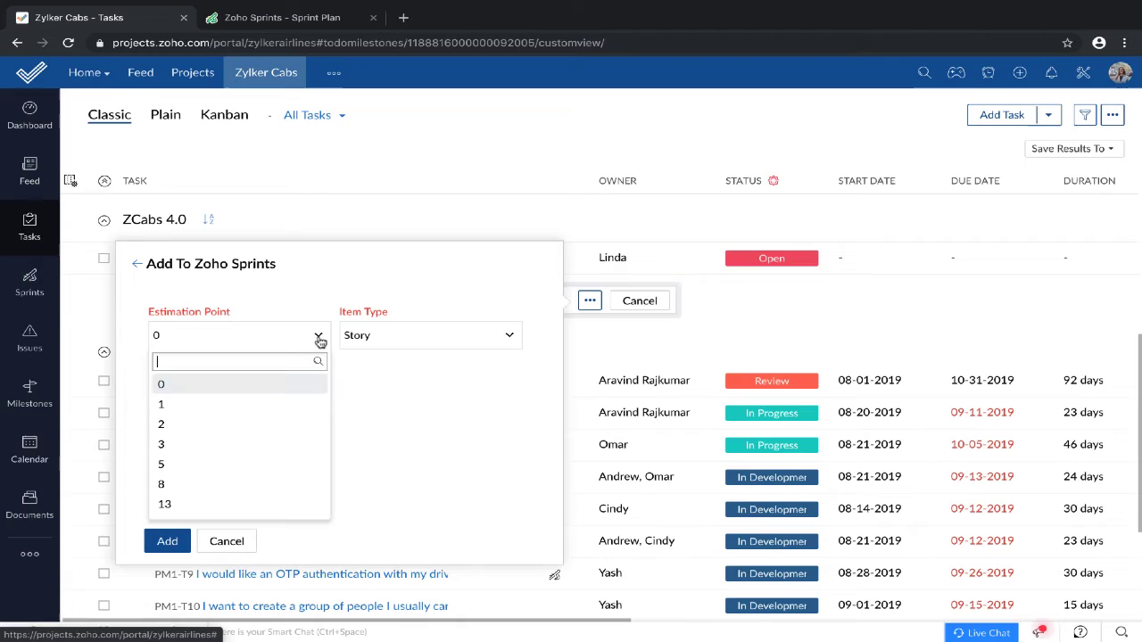
click(201, 484)
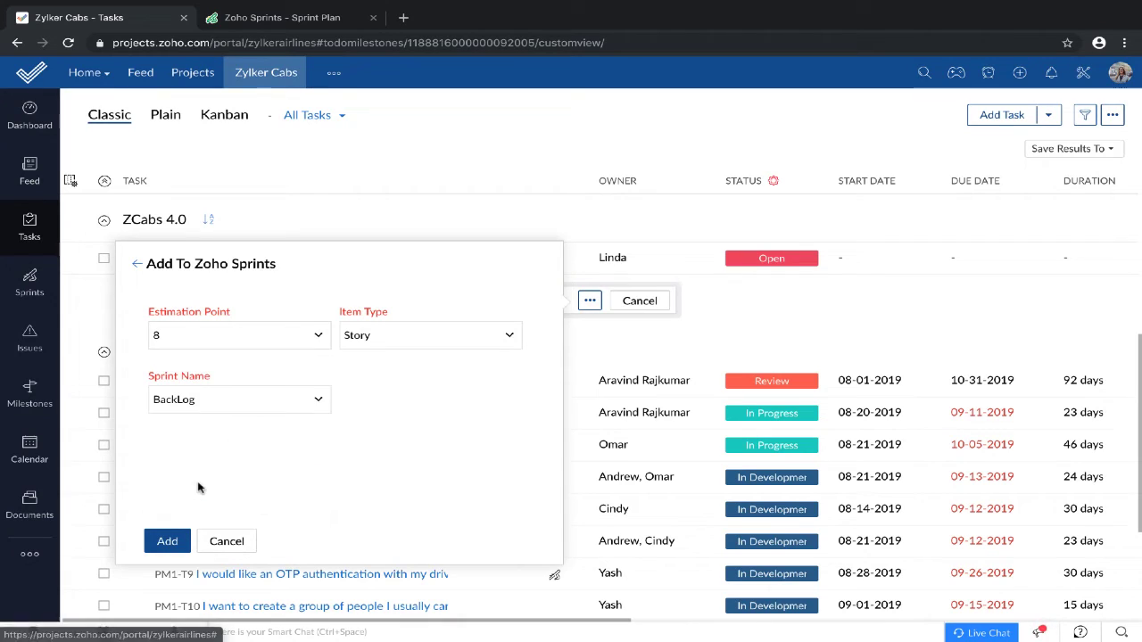
click(486, 345)
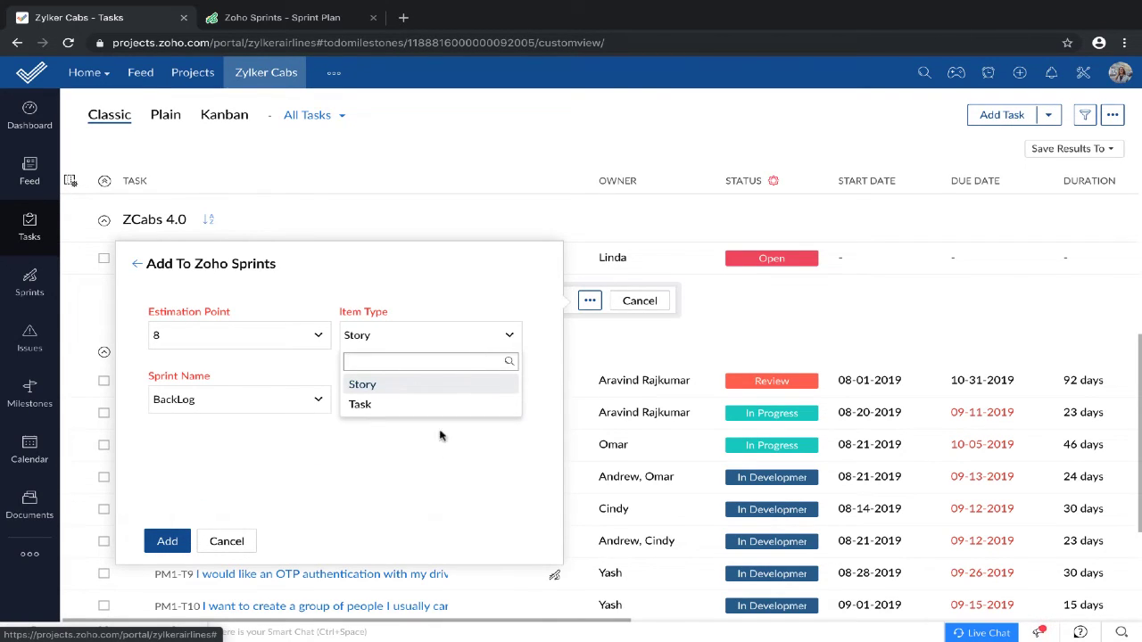
click(423, 470)
click(315, 406)
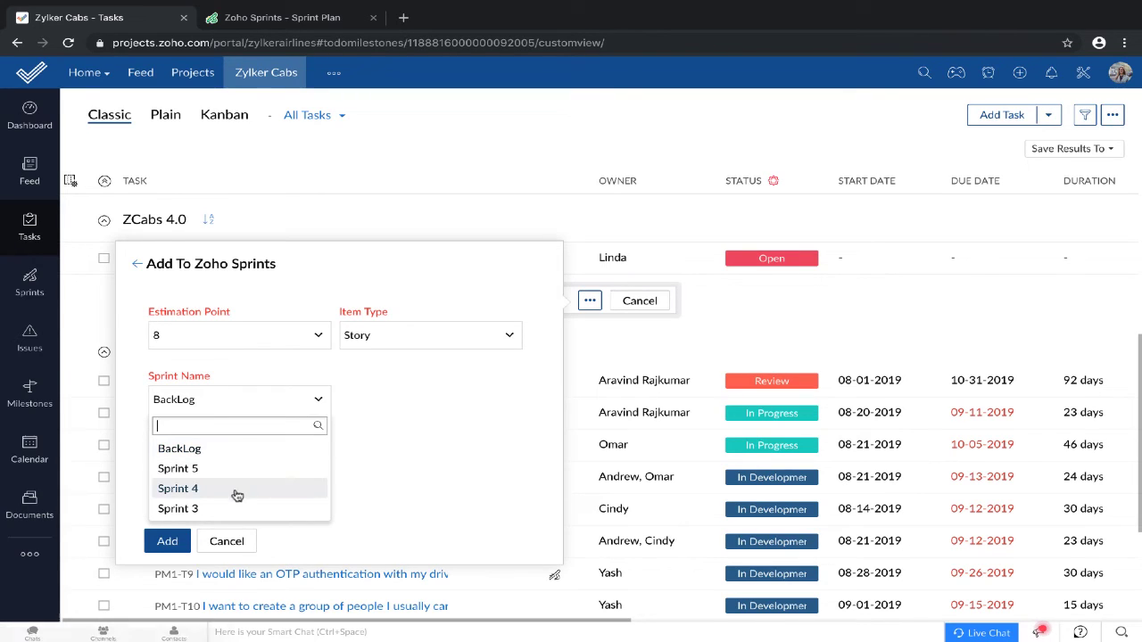
click(198, 454)
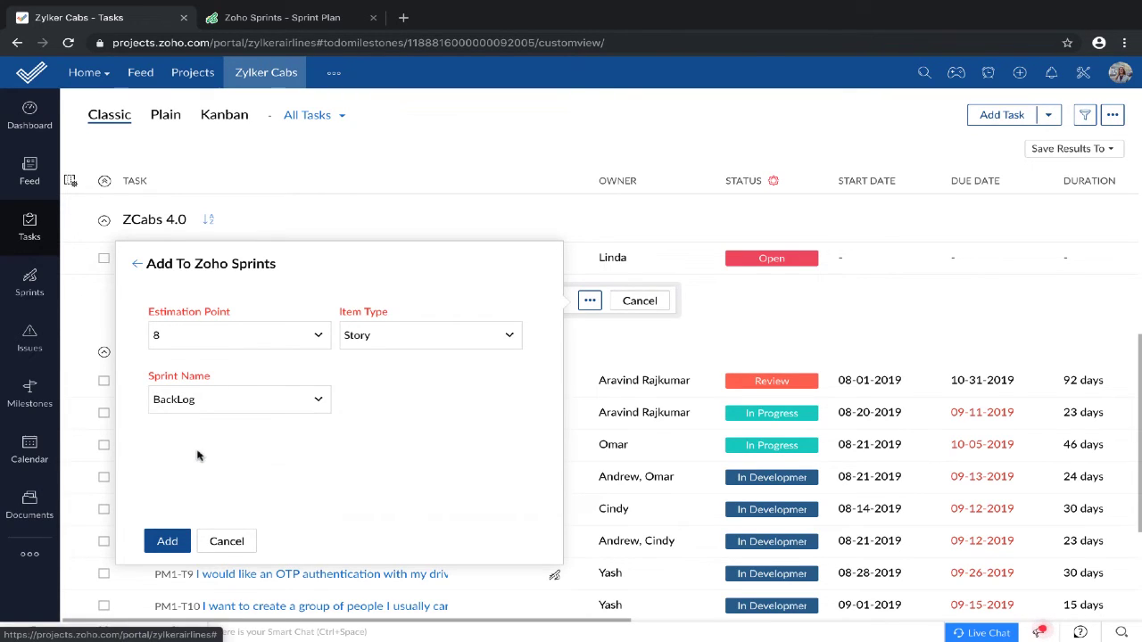
click(169, 541)
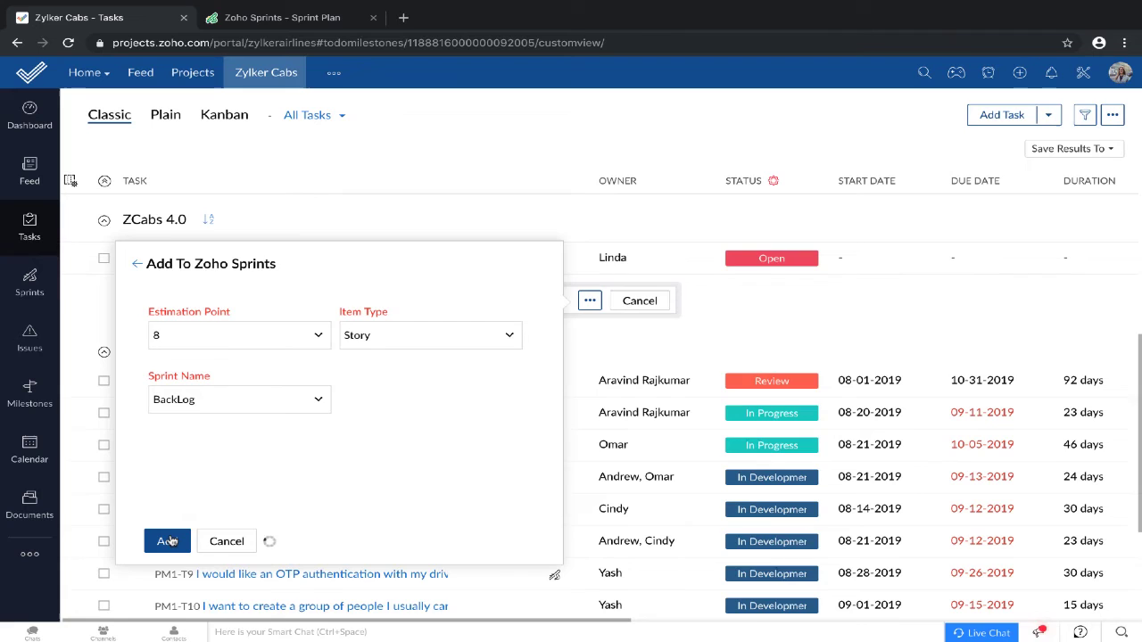
scroll(446, 589, down, 3)
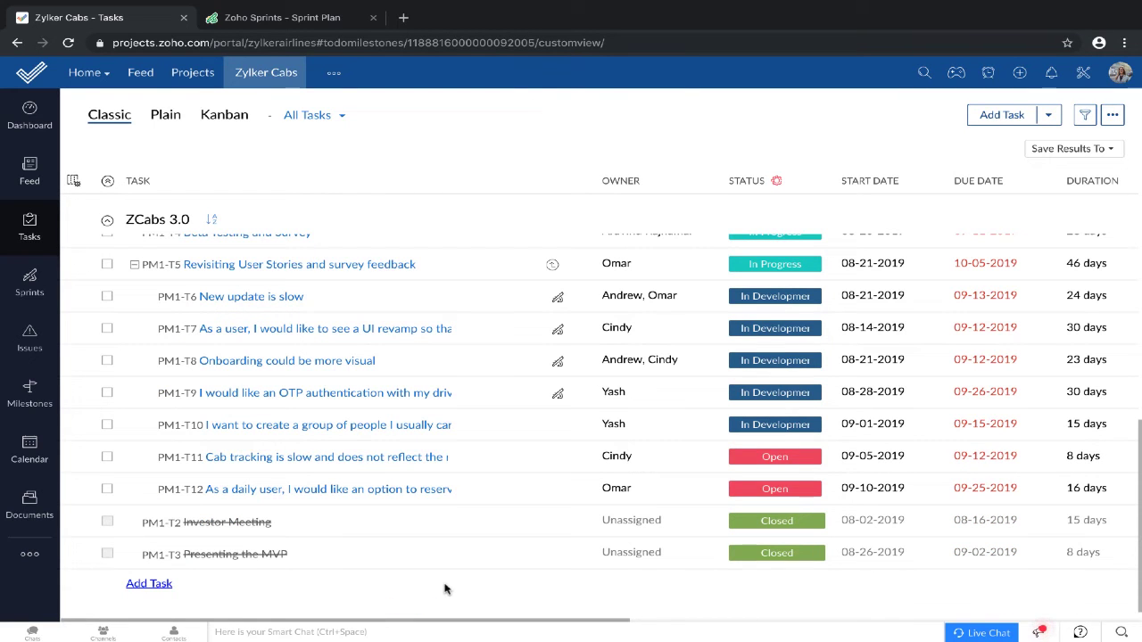
Step: Inspect task PM1-T10's details and its other actions menu, then close it
click(323, 426)
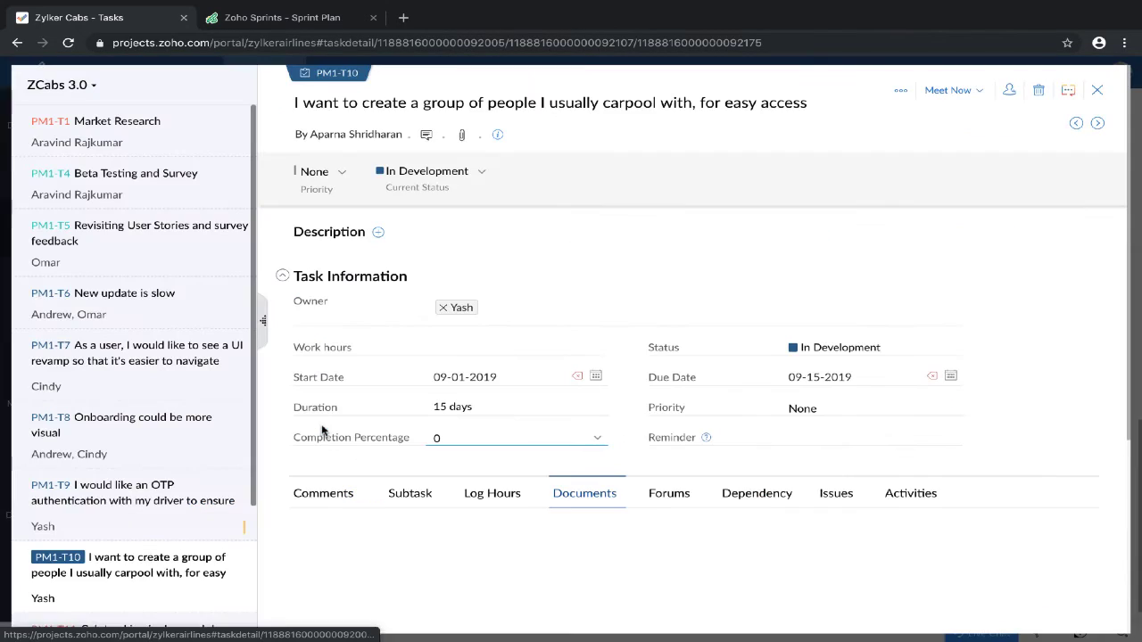
click(901, 90)
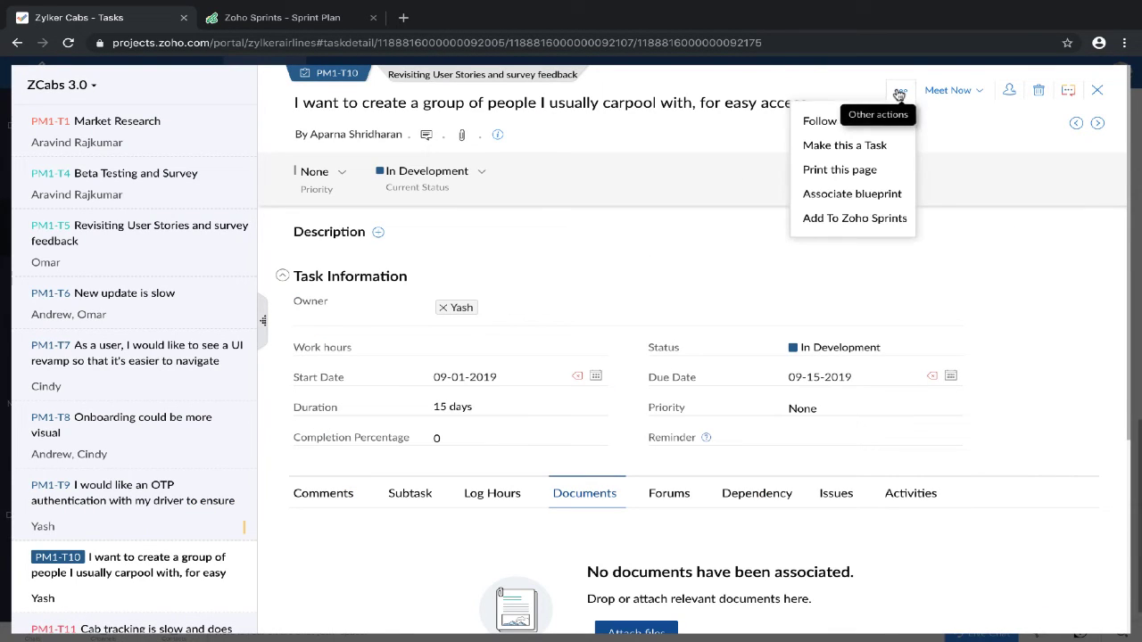
click(1097, 93)
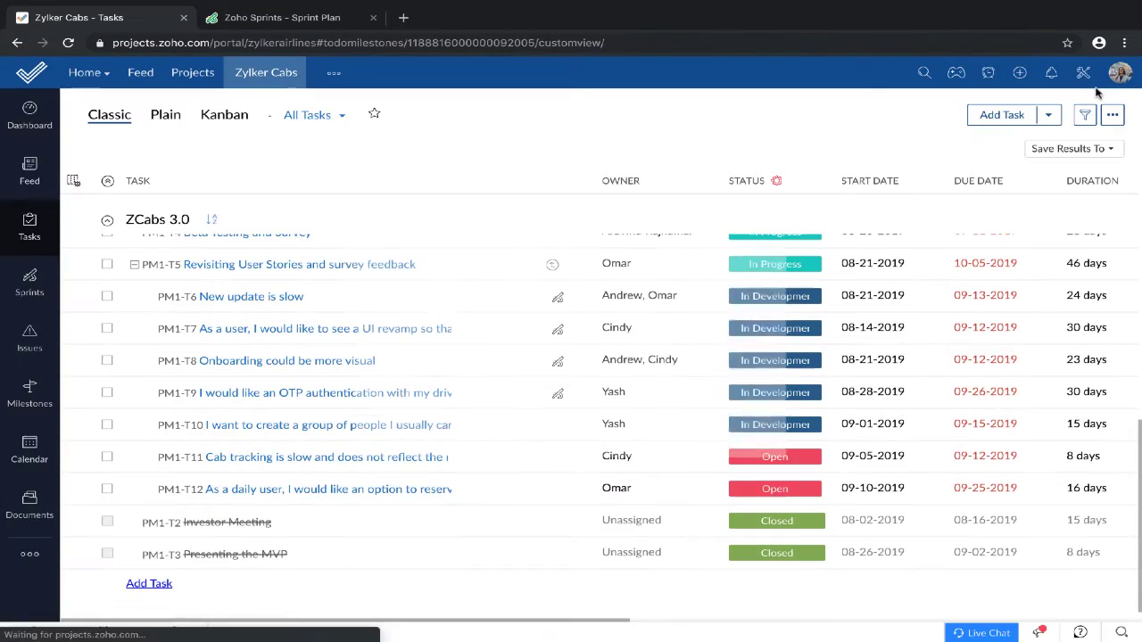
Step: Send tasks PM1-T12 and PM1-T11 to Zoho Sprints with an 8-point estimation
click(106, 490)
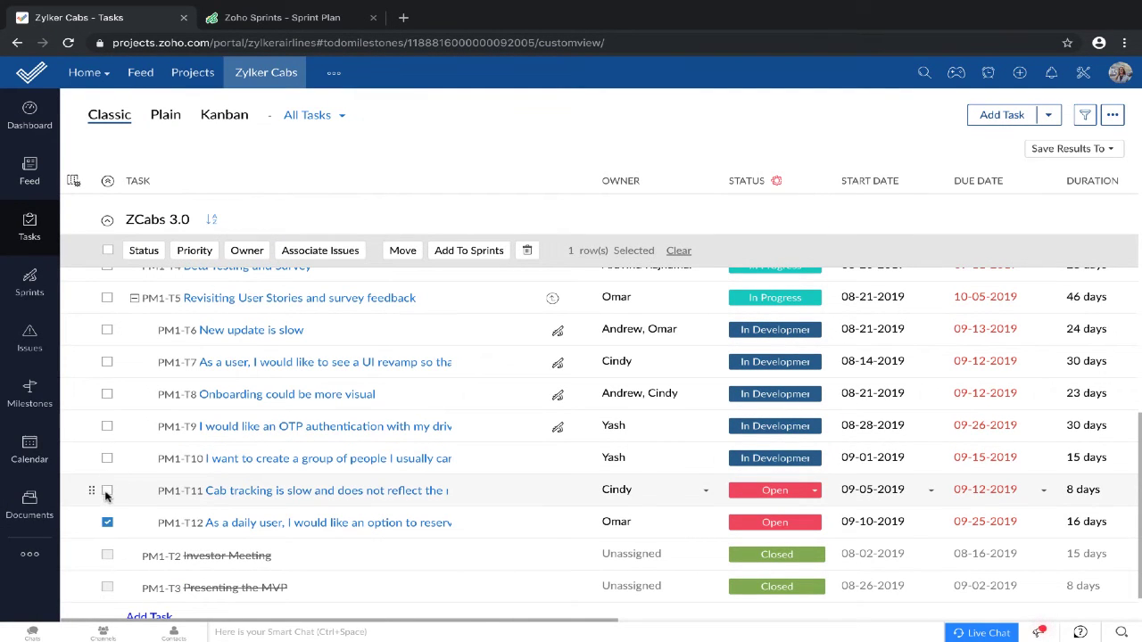
click(106, 491)
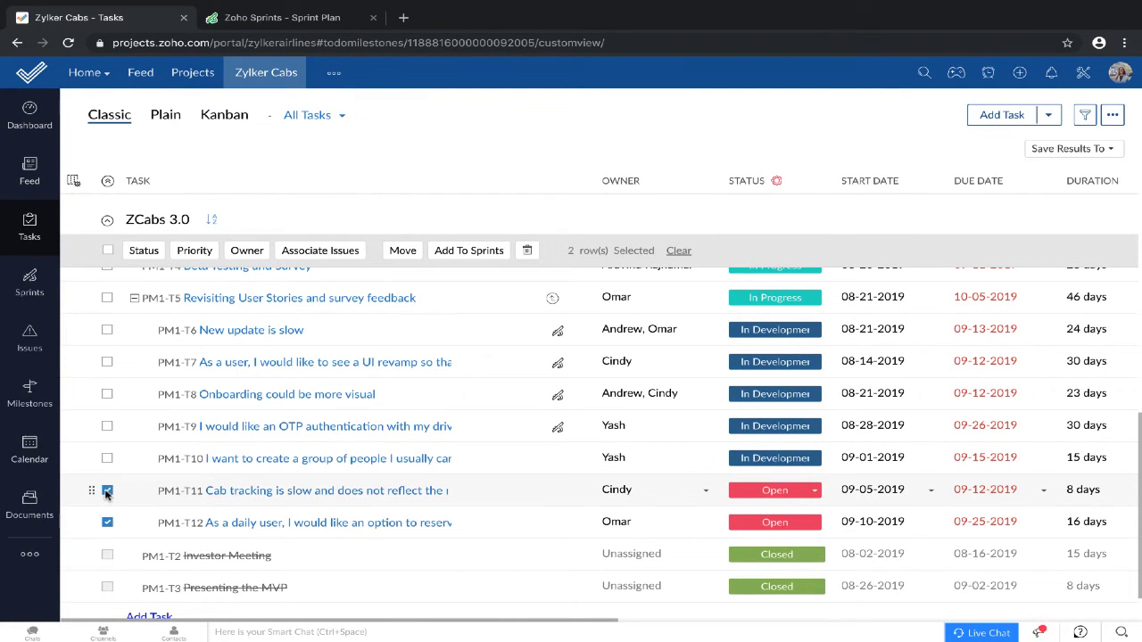
click(468, 251)
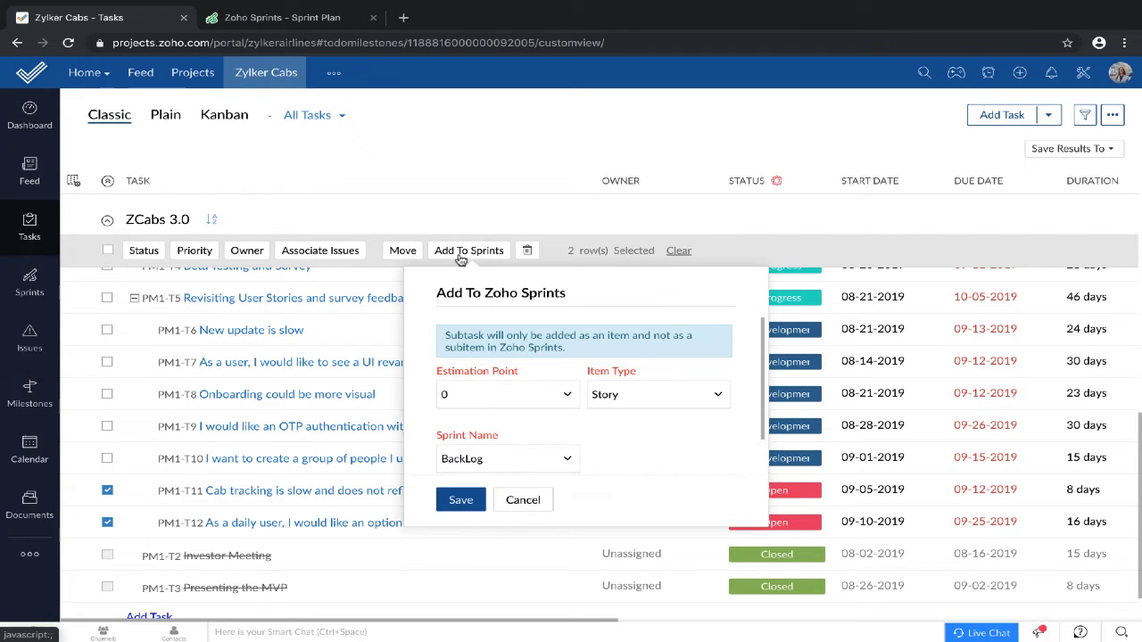
click(527, 398)
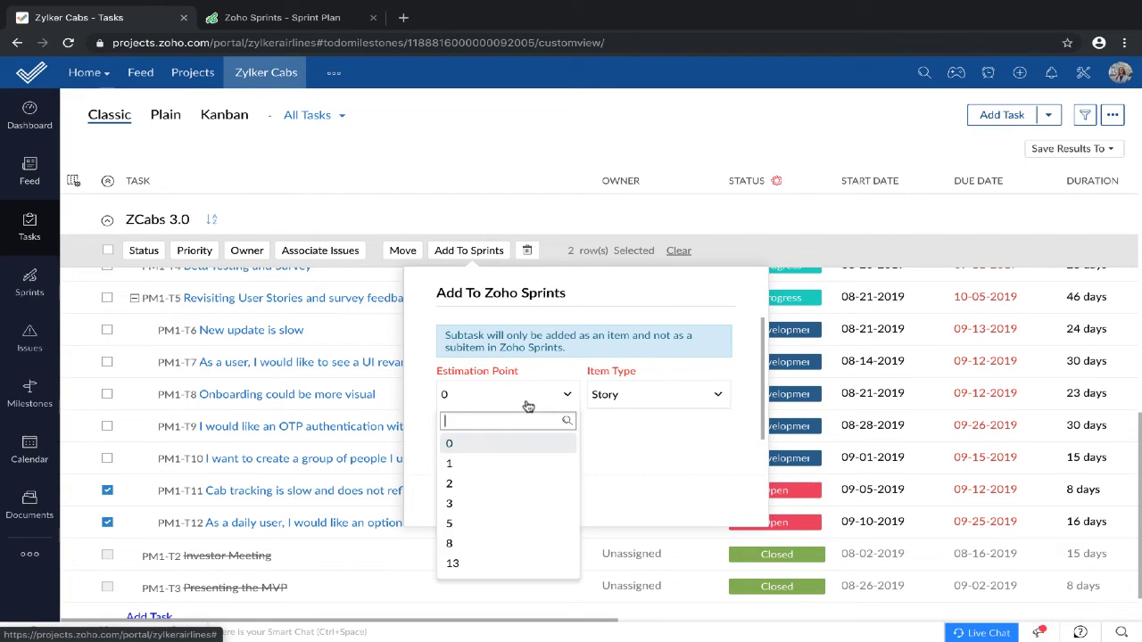
click(481, 550)
click(463, 501)
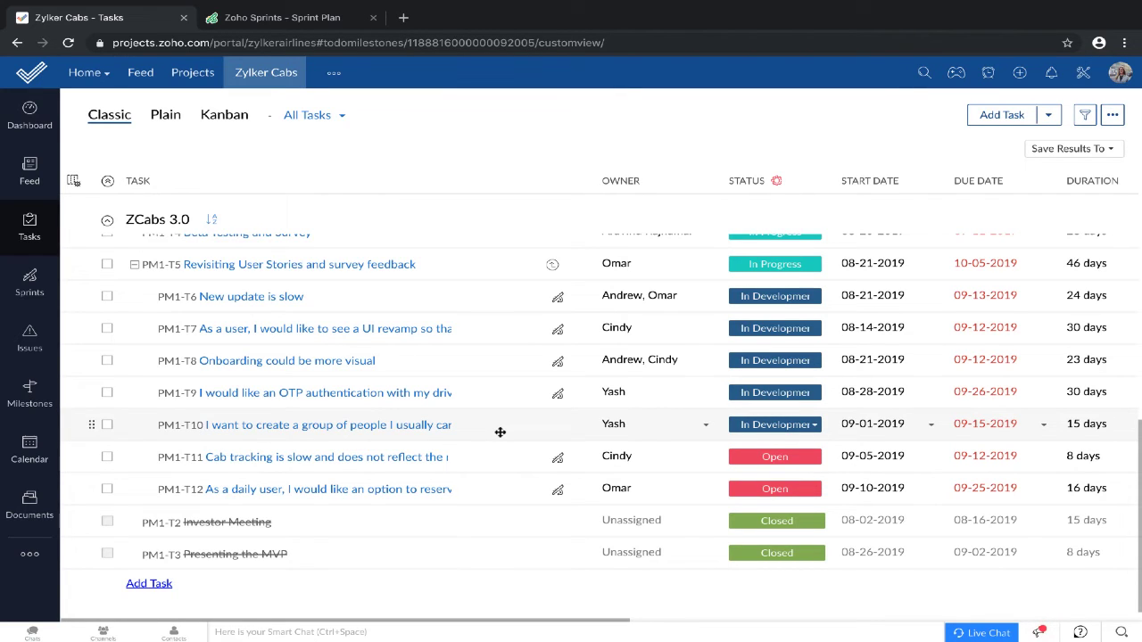
Step: Select PM1-T26 and subtask PM1-T27 under ZCabs 4.0 and add them to Sprints at 8 points
scroll(500, 432, up, 5)
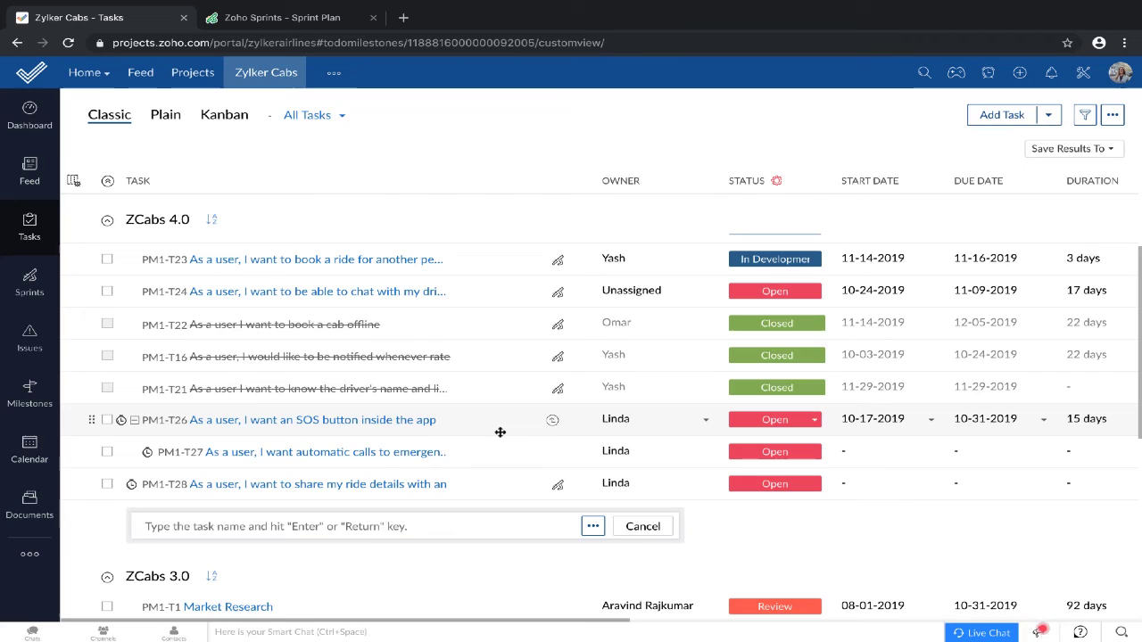
click(106, 421)
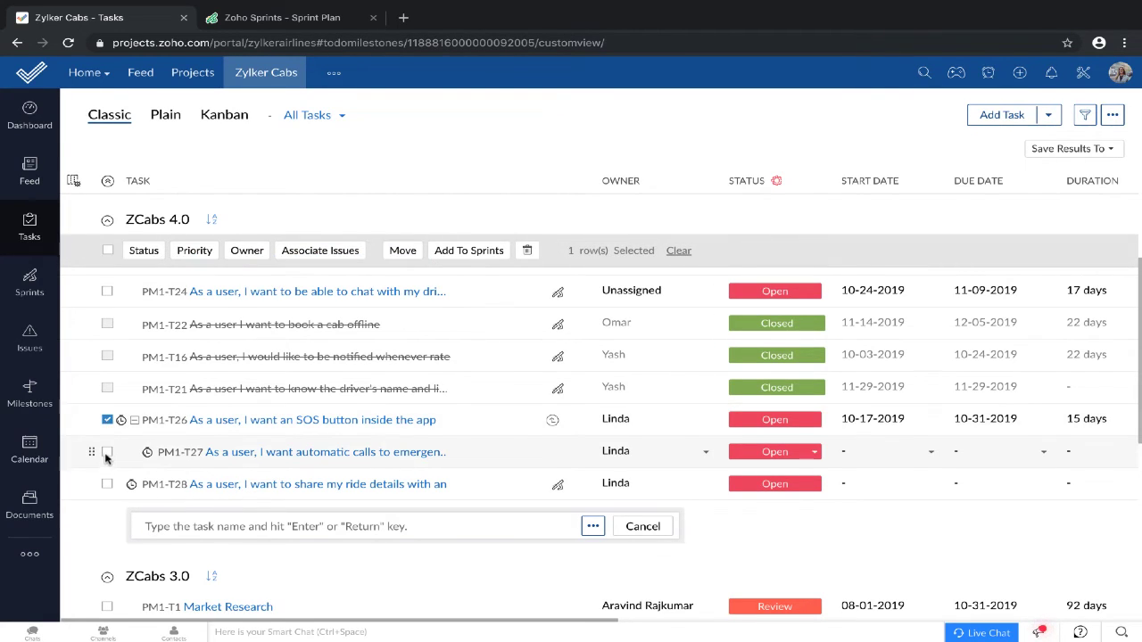
click(106, 452)
click(470, 251)
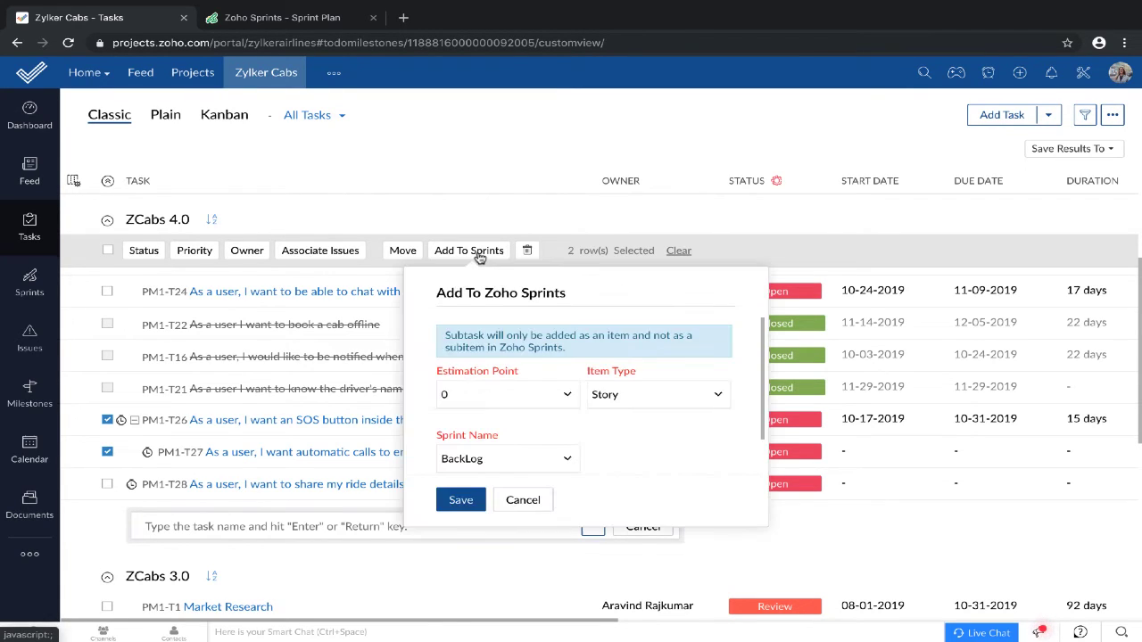
click(532, 405)
click(480, 545)
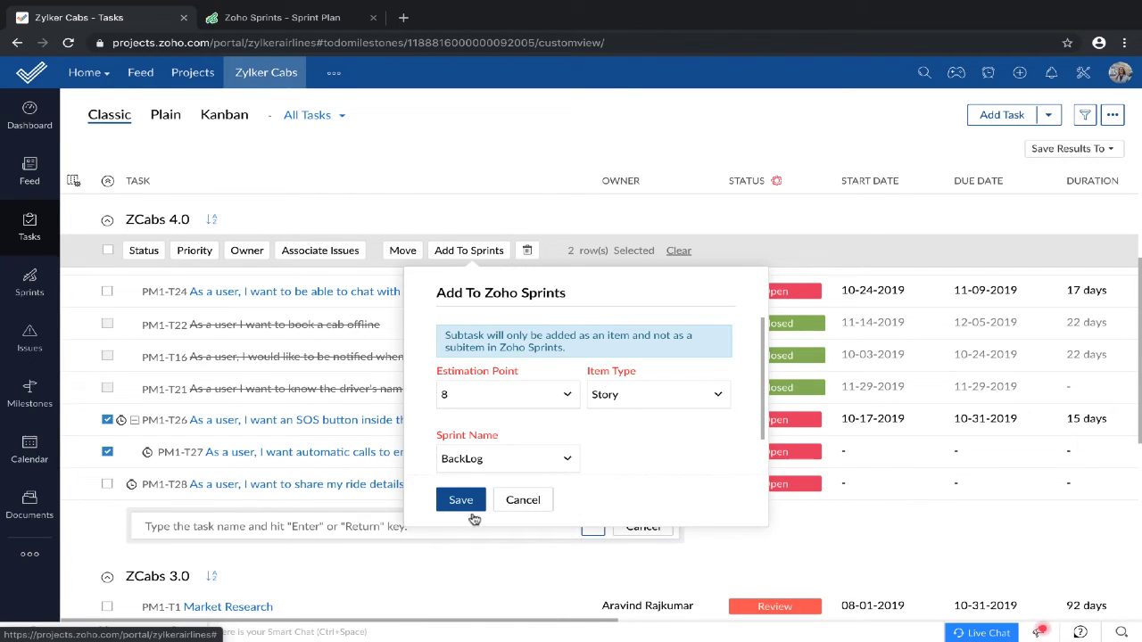
click(472, 499)
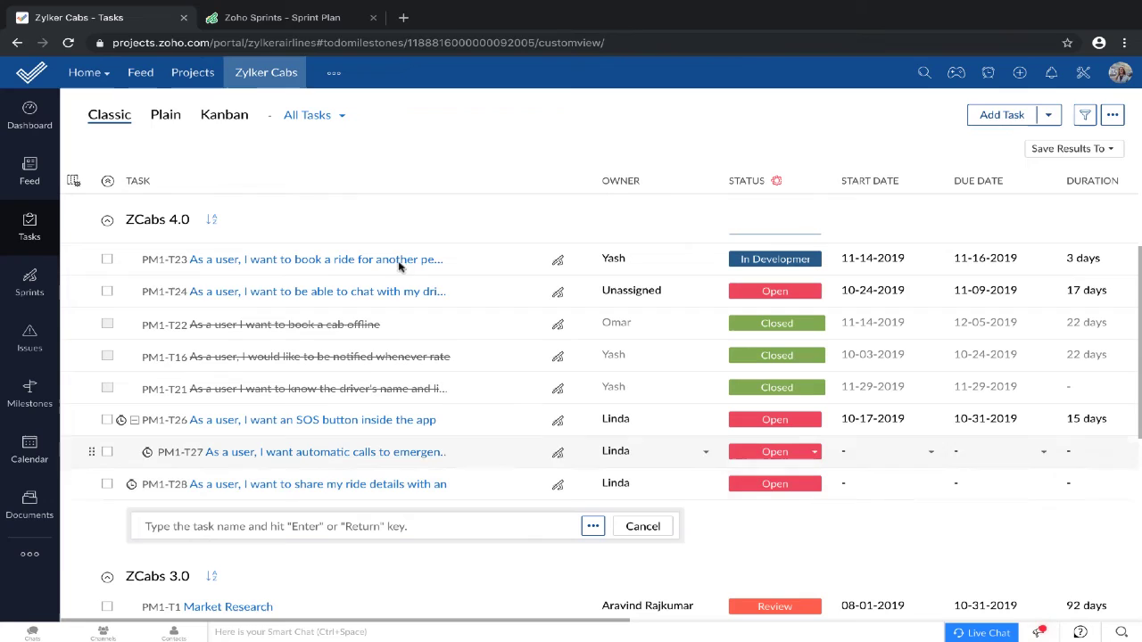
Step: Reload the Zoho Sprints sprint plan and scroll its Project Backlog to check the new items
click(312, 20)
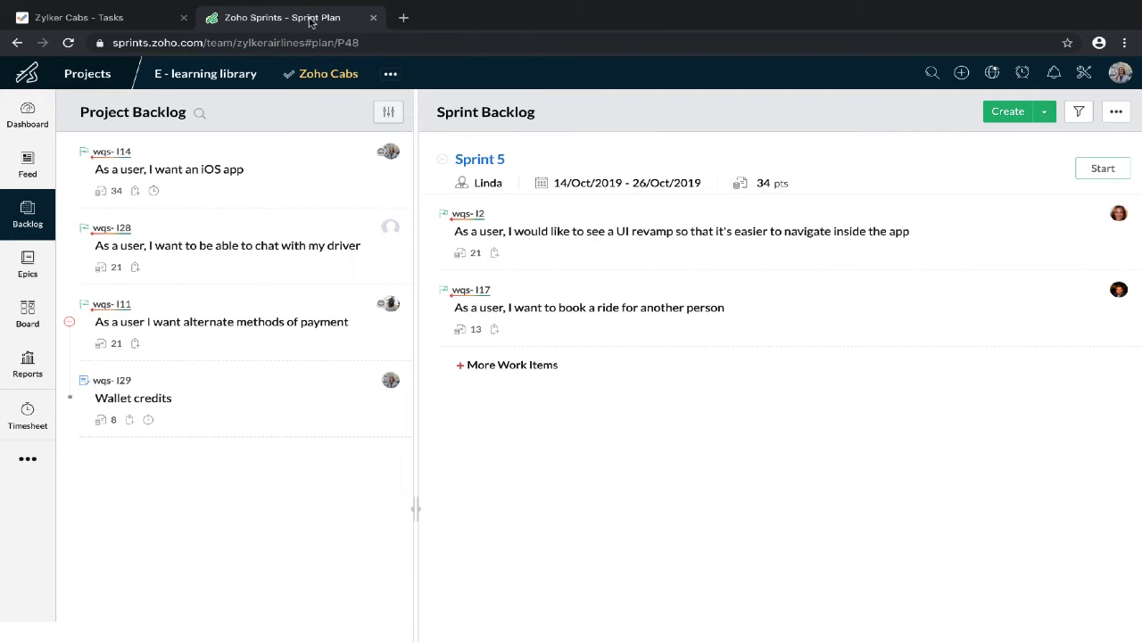
click(68, 42)
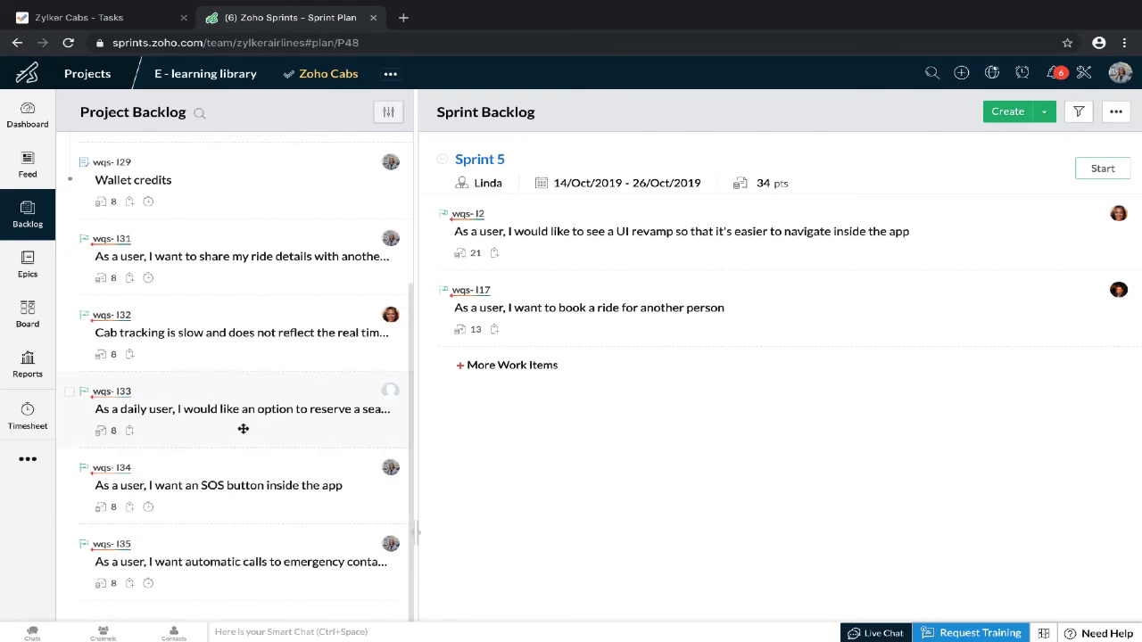
scroll(243, 500, up, 3)
scroll(243, 505, down, 3)
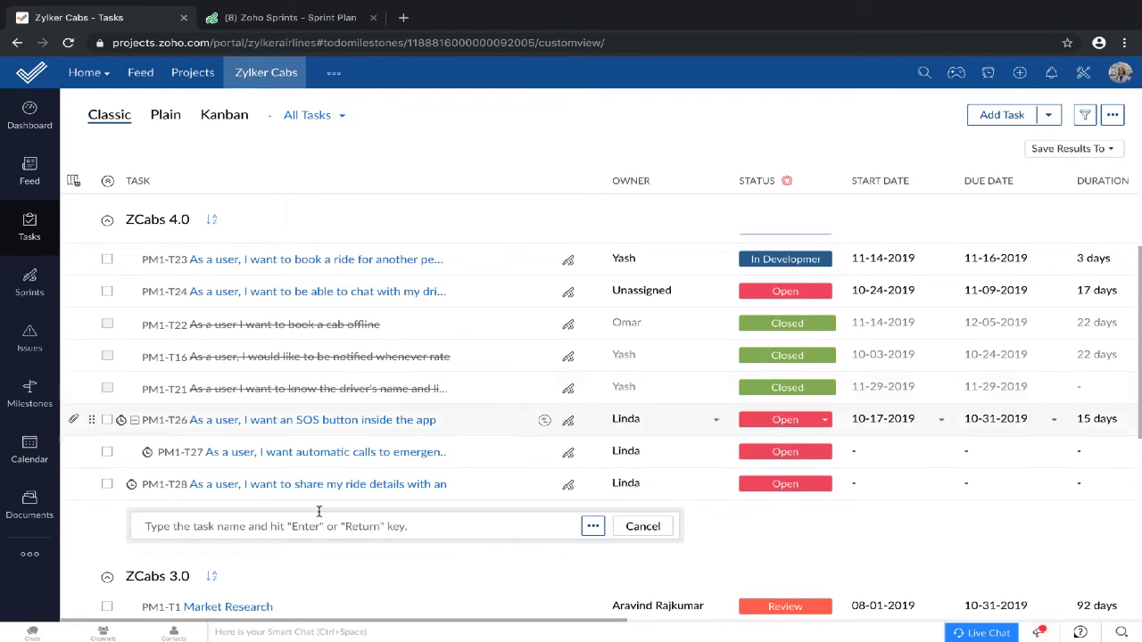
Step: Review PM1-T26's details and comment, then return to the Zoho Sprints sprint plan
click(327, 421)
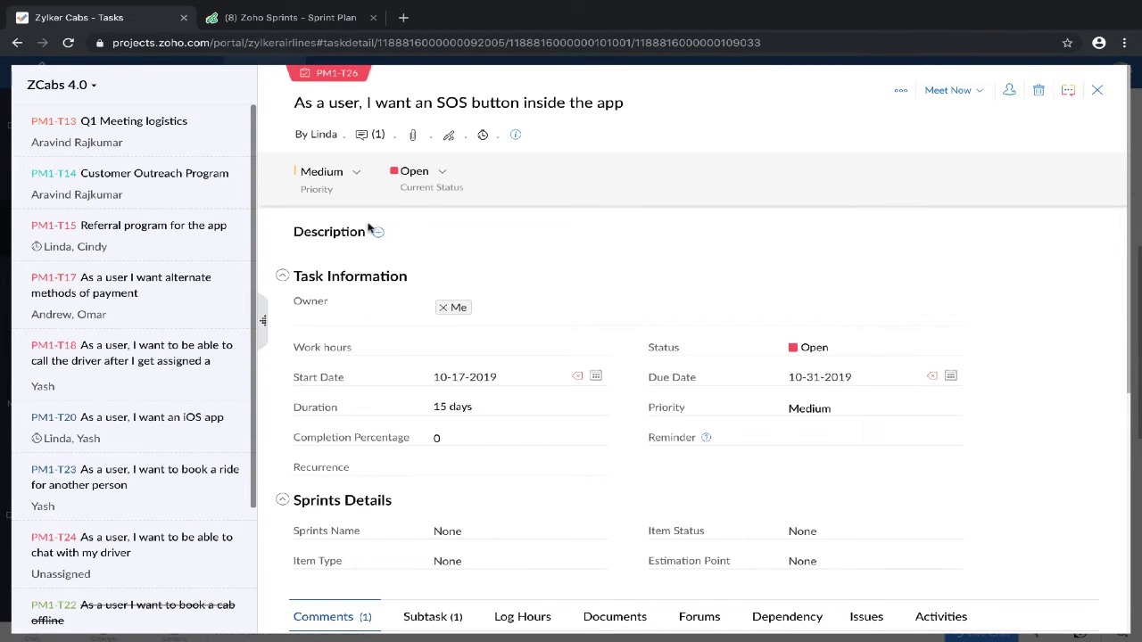
click(364, 135)
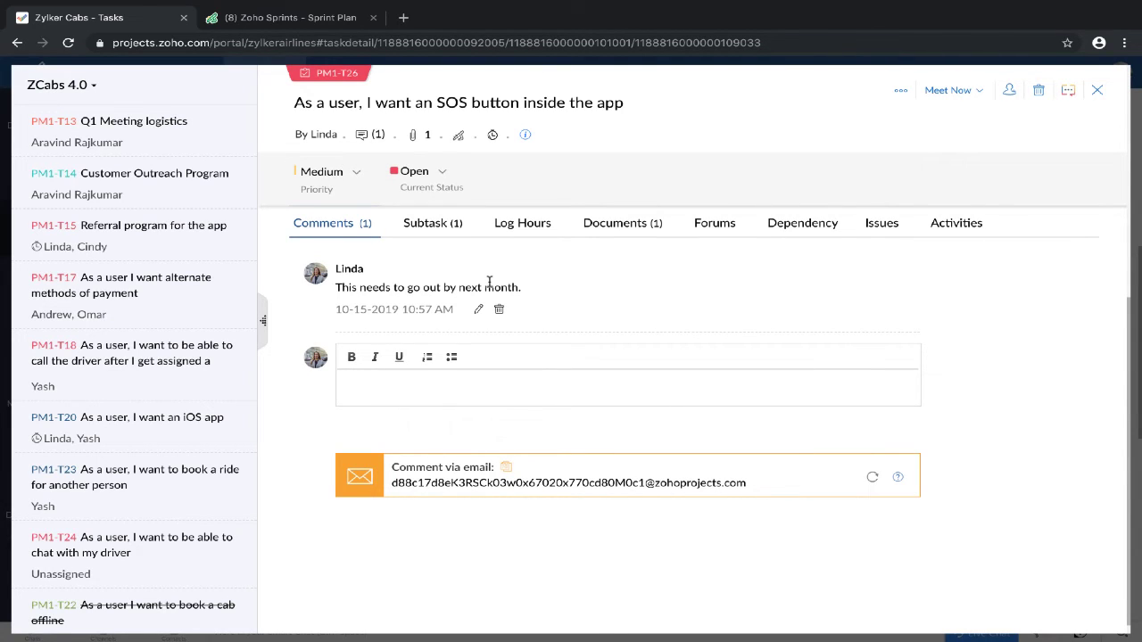
click(331, 21)
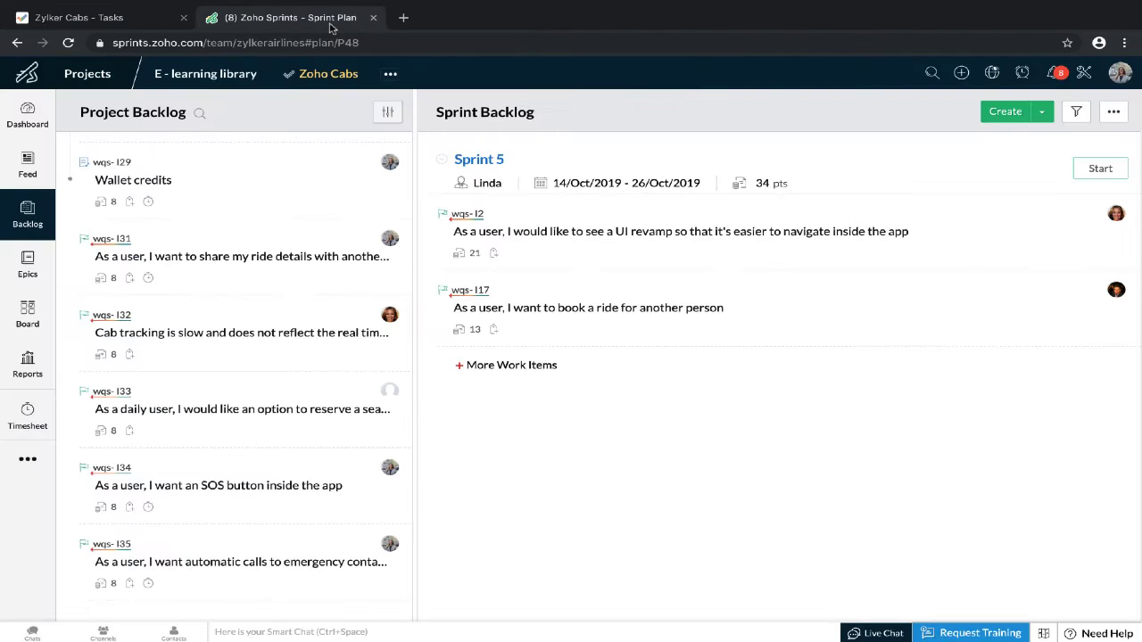
Step: Open Zoho Sprints item wqs-I34 and view its Comments (1) tab with the comment synced from Projects
click(250, 493)
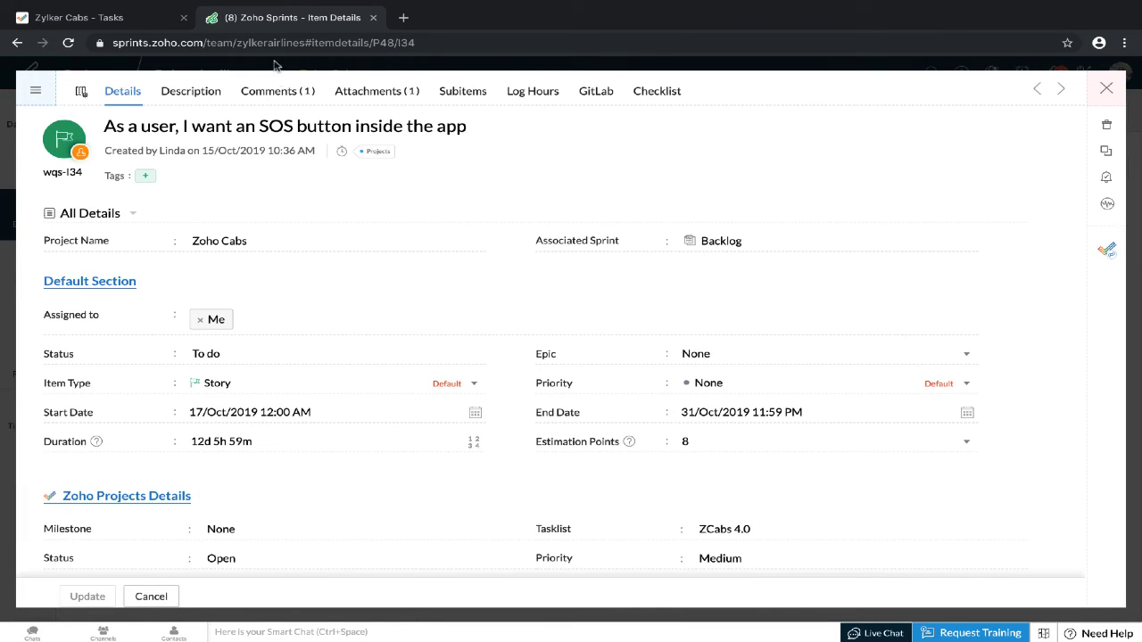
click(279, 95)
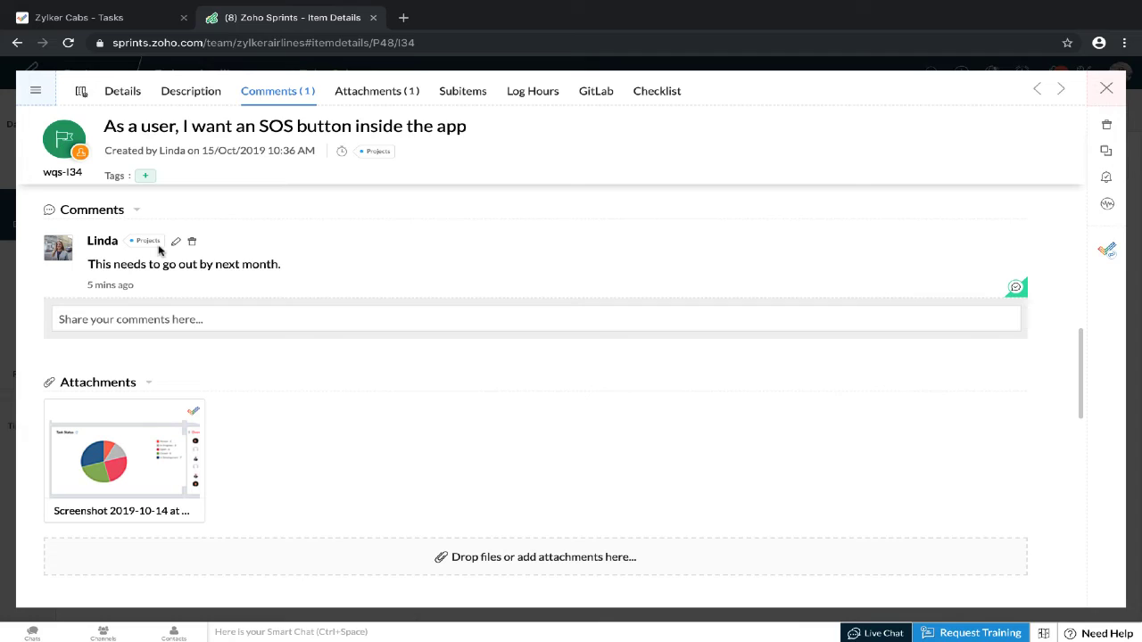
mouse_move(157, 248)
Step: Edit wqs-I34's synced comment, appending "Let's take this up on priority, guys!"
click(175, 247)
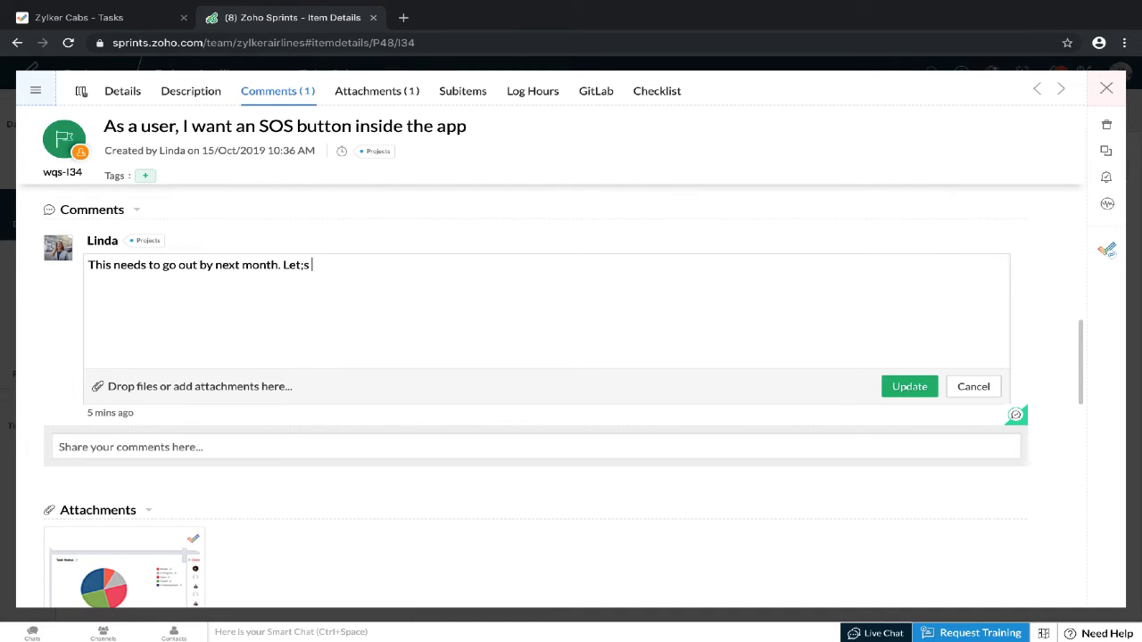
text(Let's take this up on prioir)
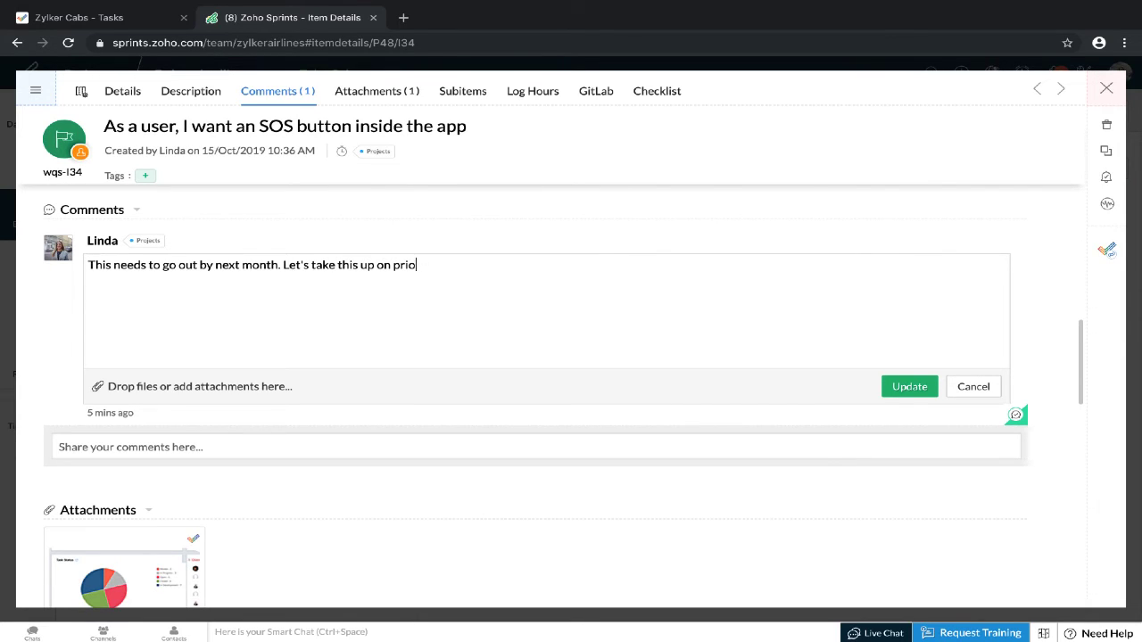
text(yt guys!)
Step: Save the updated comment and review wqs-I34's Zoho Projects details: ZCabs 4.0, Open, Medium
click(923, 388)
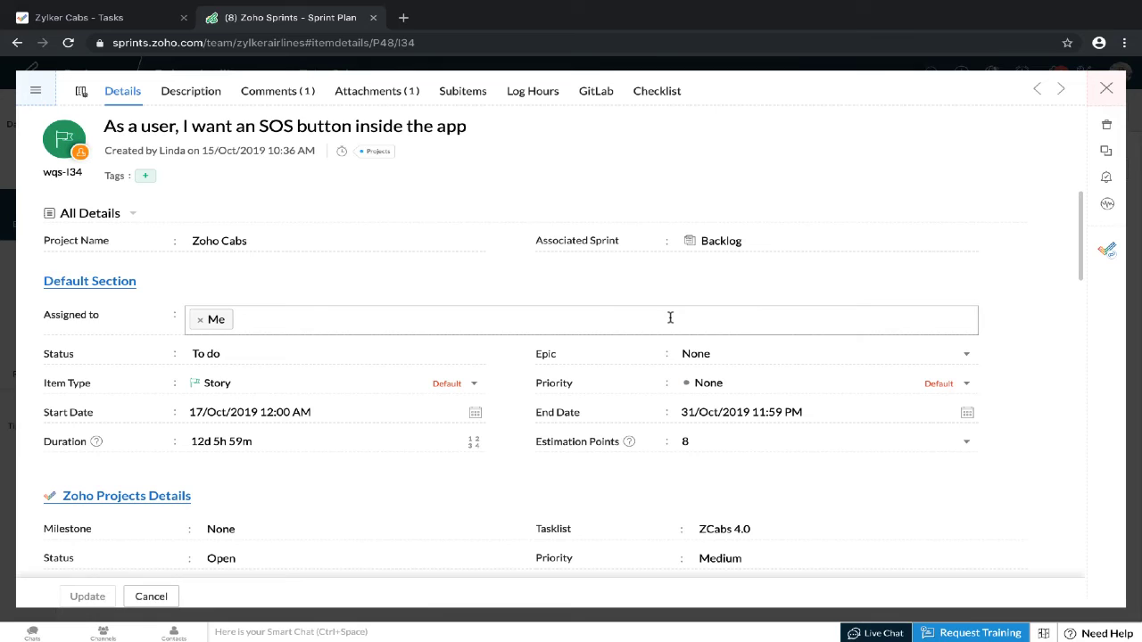
scroll(447, 505, down, 1)
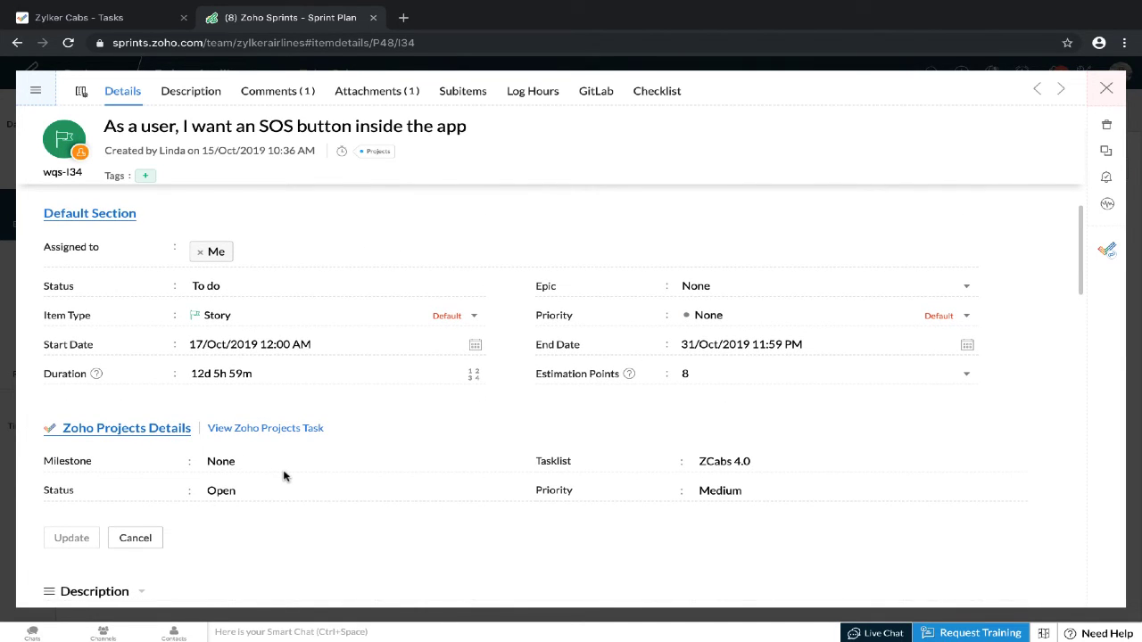
Step: In Zoho Projects, review PM1-T26's Sprints Details (Backlog, Story, To do, 8 points) and close the task
click(131, 24)
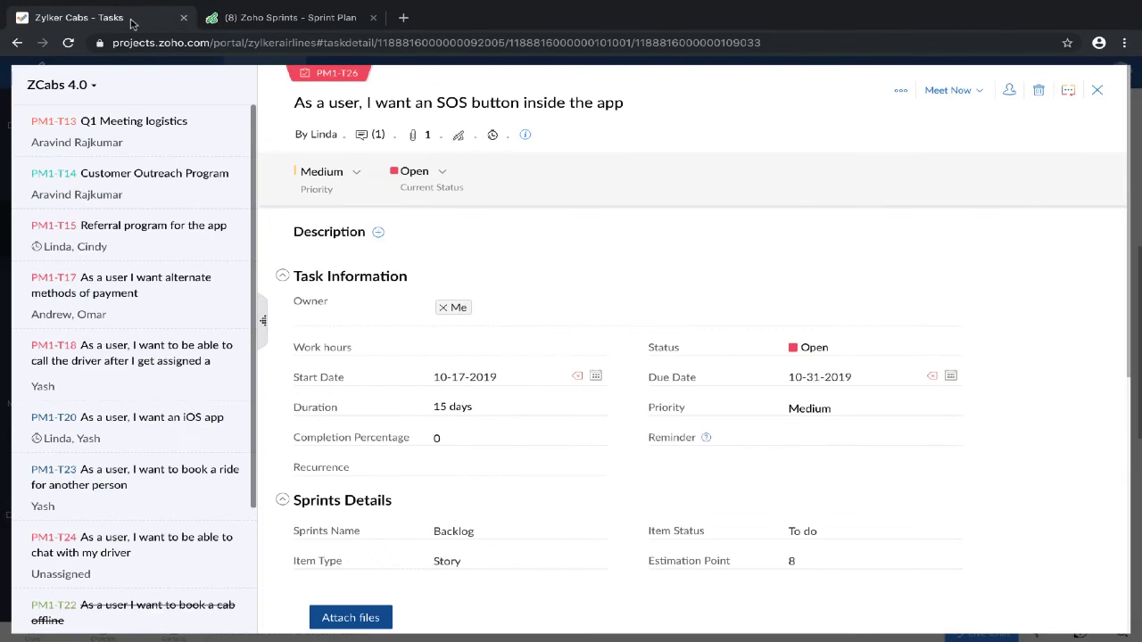
scroll(684, 327, down, 1)
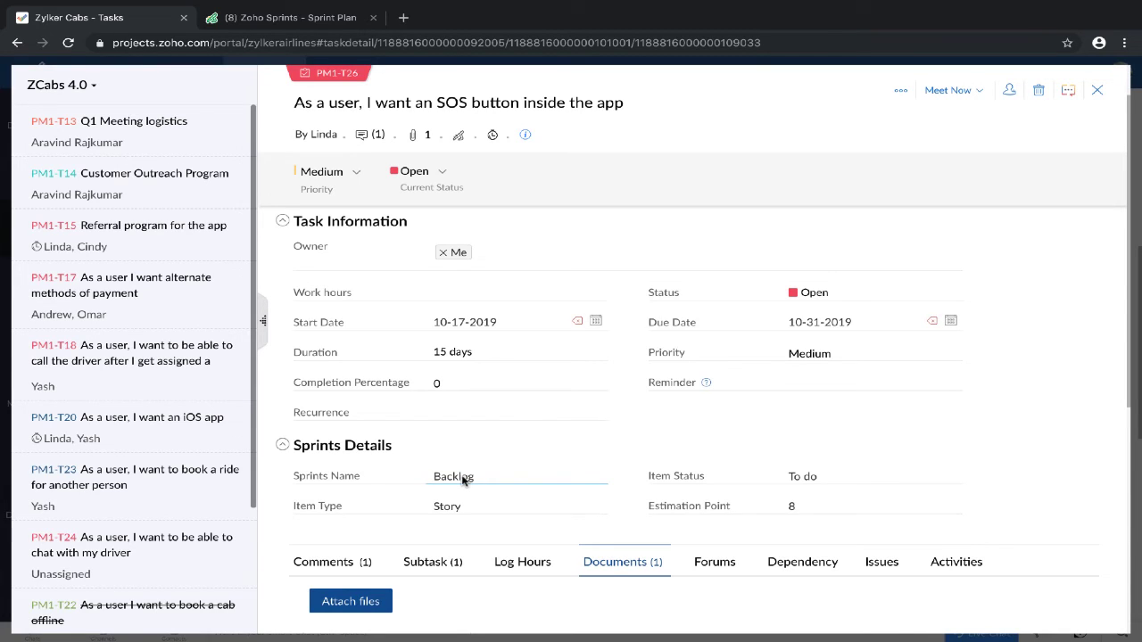
double_click(464, 480)
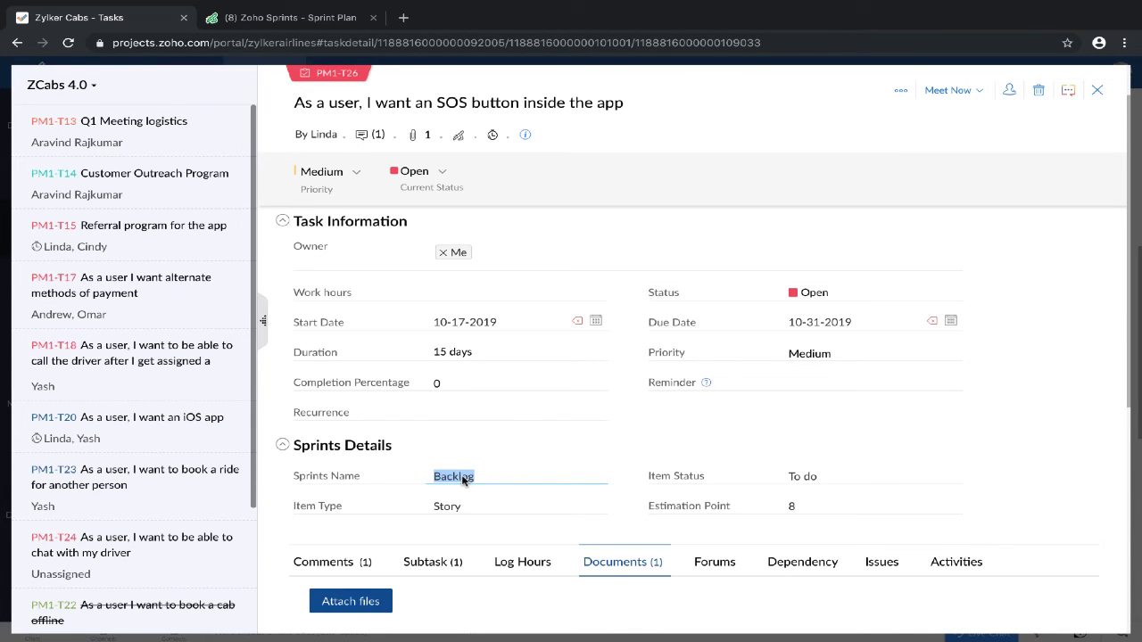
click(542, 461)
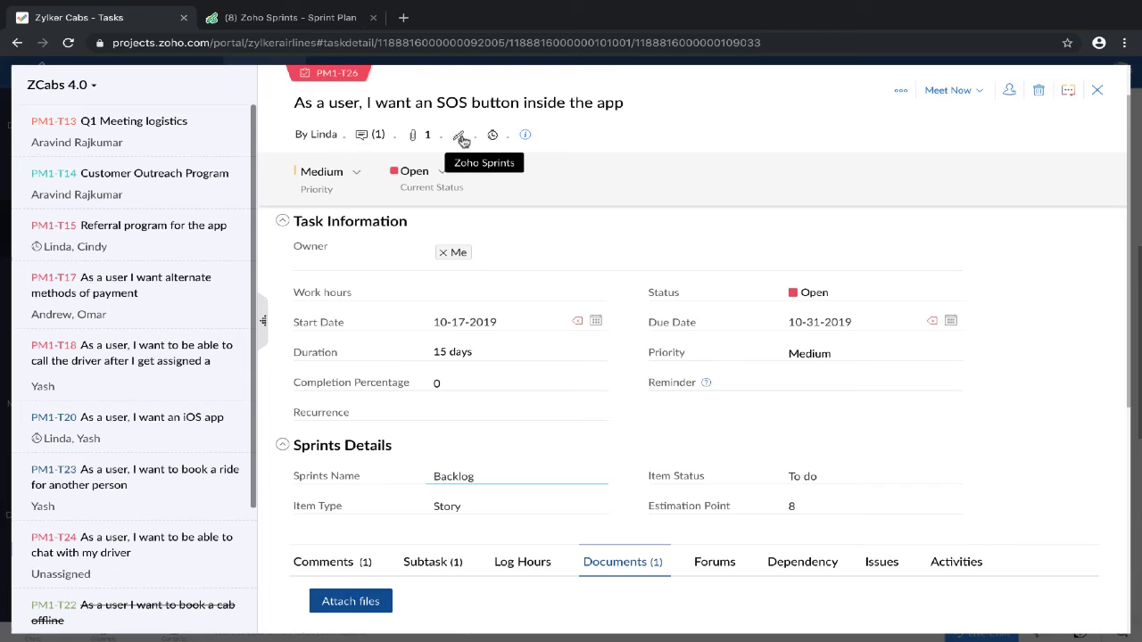
mouse_move(463, 141)
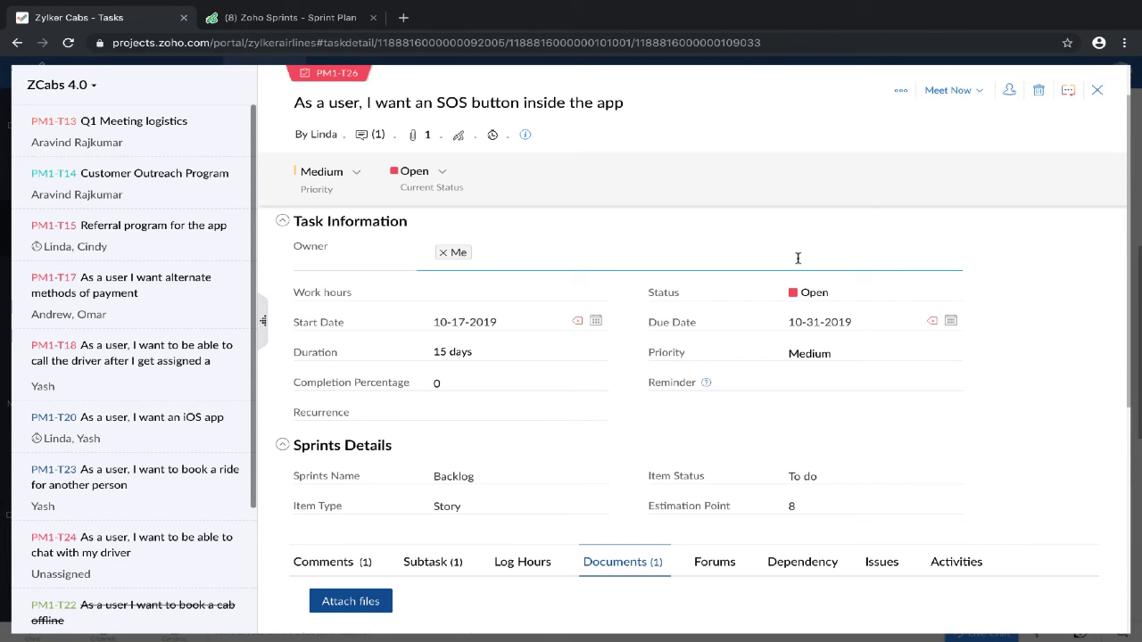
key(Escape)
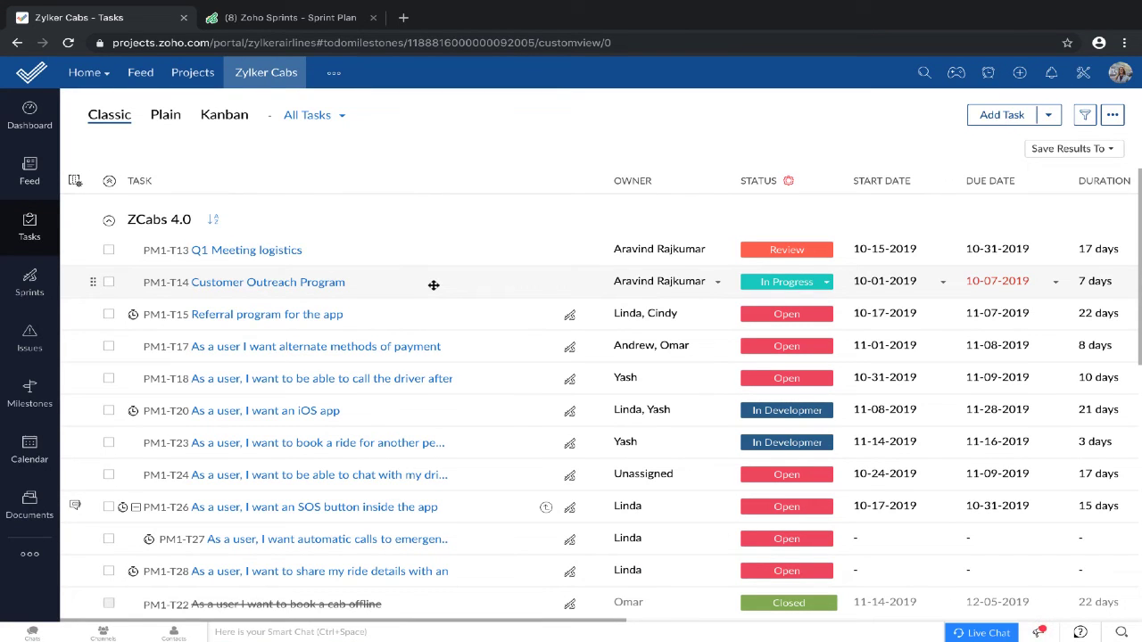
Step: Open the Zylker Cabs Sprints page, look over the Sprint 3 board, then close it
click(32, 284)
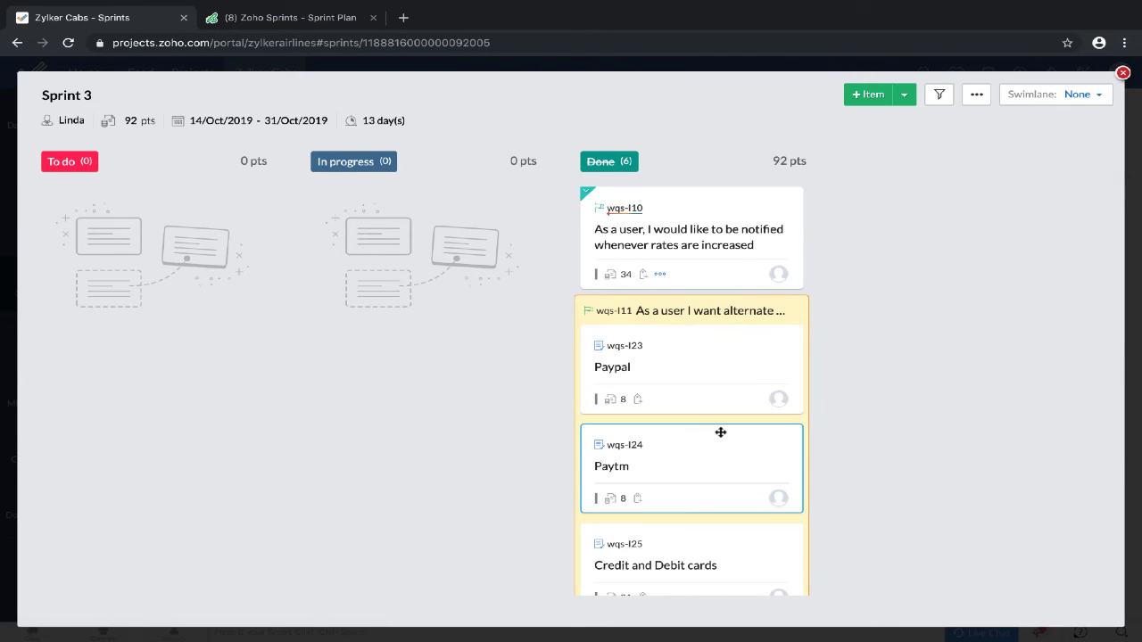
scroll(720, 432, down, 2)
scroll(721, 433, up, 2)
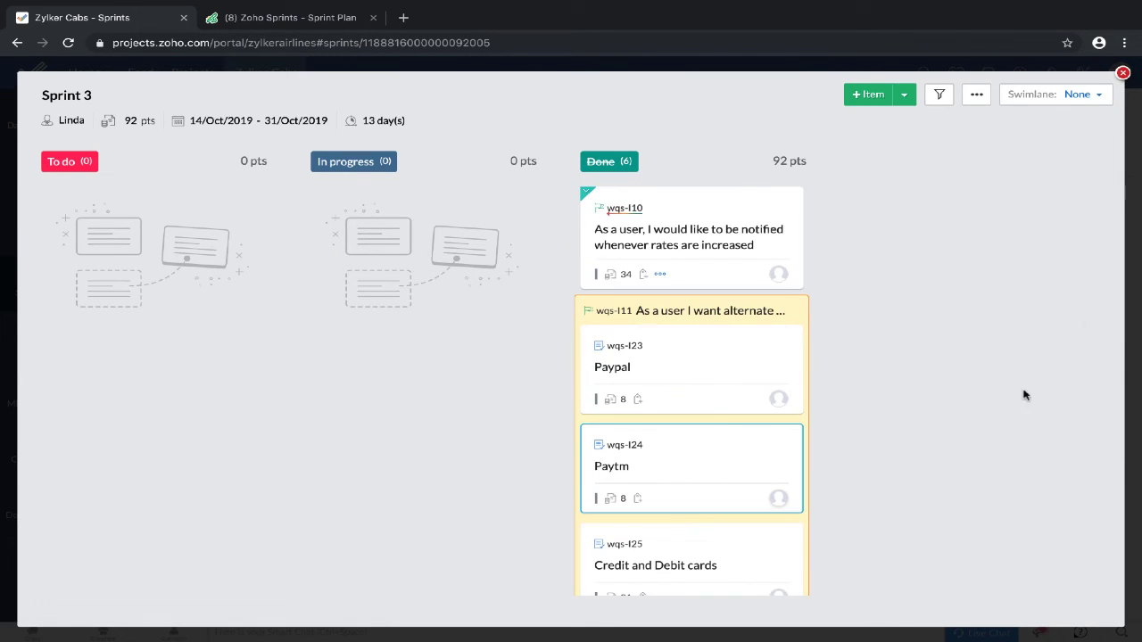
click(1123, 74)
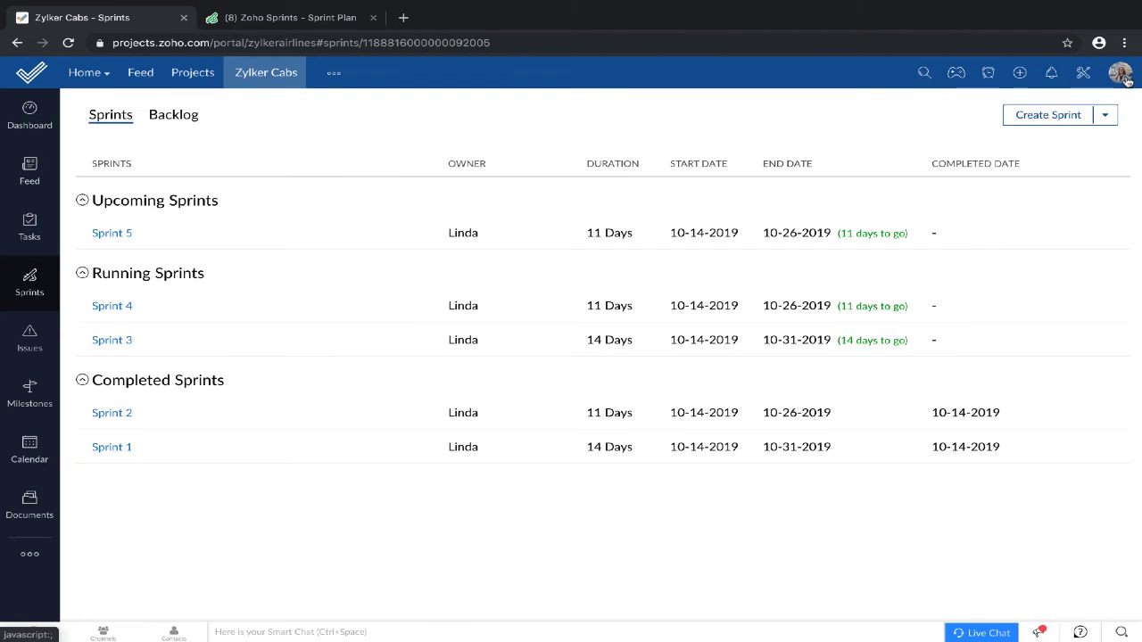
Step: On the Backlog page, drag wqs-I31 from Project Backlog into Sprint 5
click(191, 120)
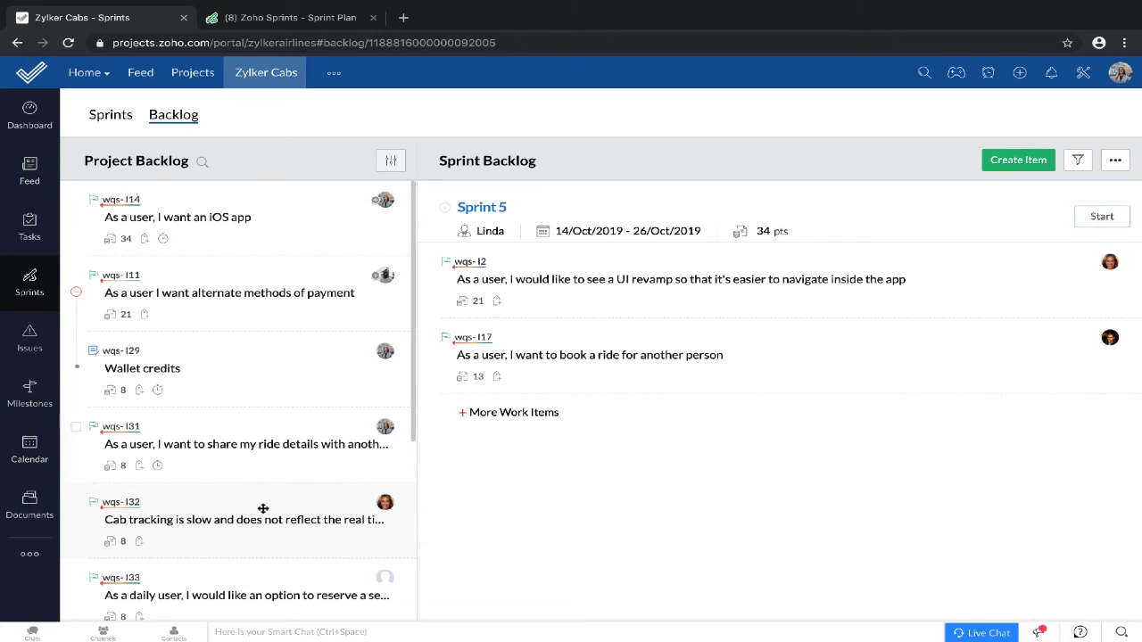
drag(275, 461, 688, 361)
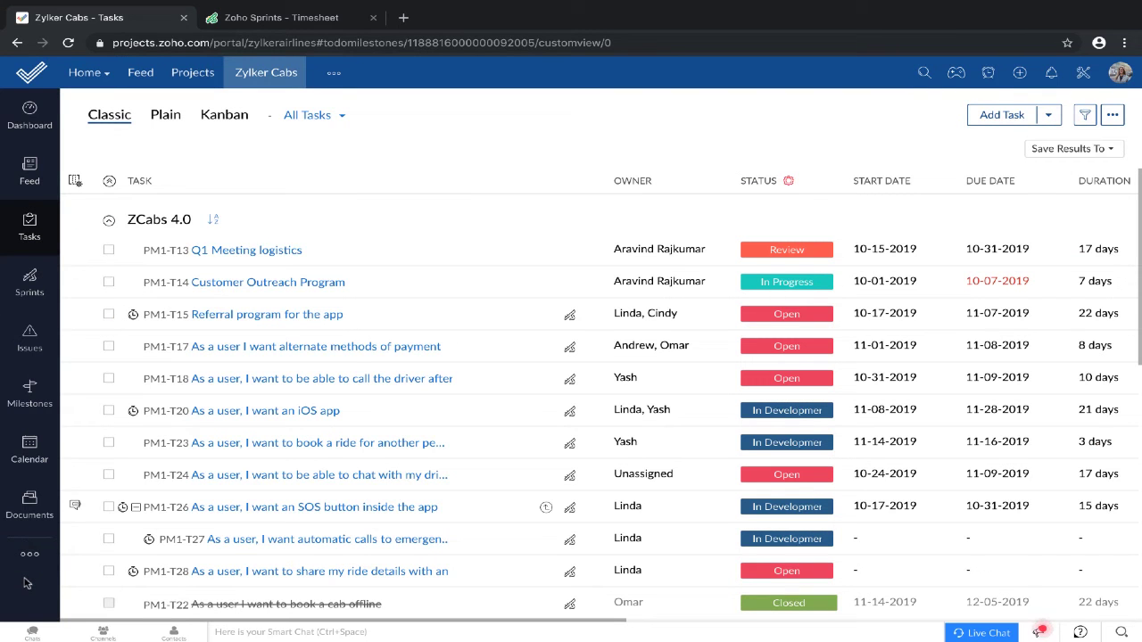
Step: Open the Zylker Cabs Timesheet for Oct 13–19, 2019, totalling 37:00 billable hours by user
click(28, 564)
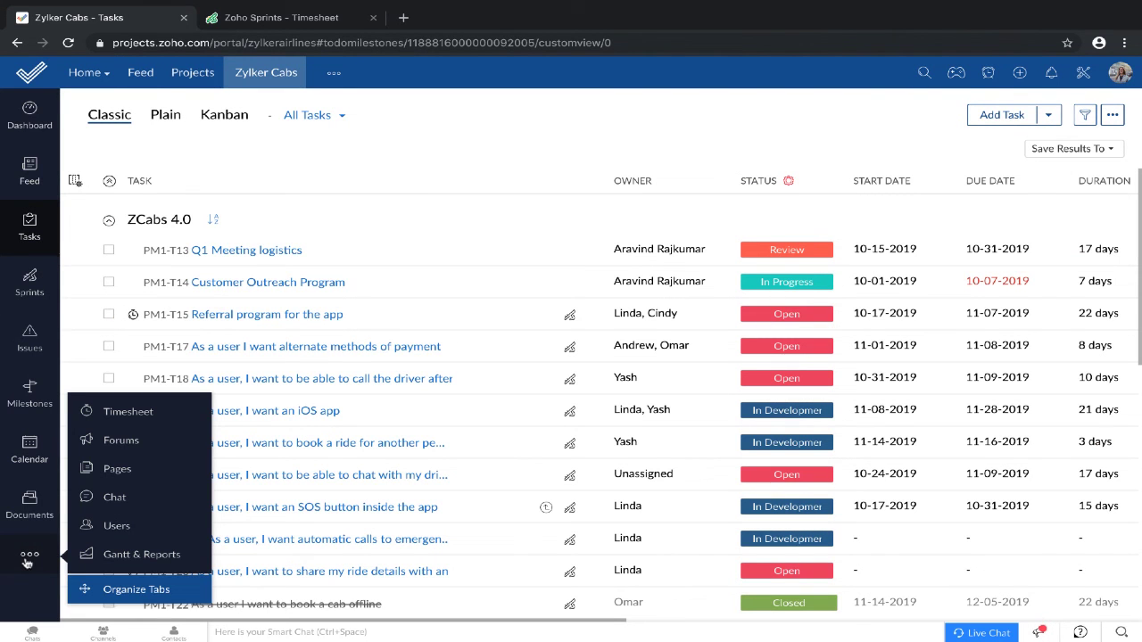
click(143, 410)
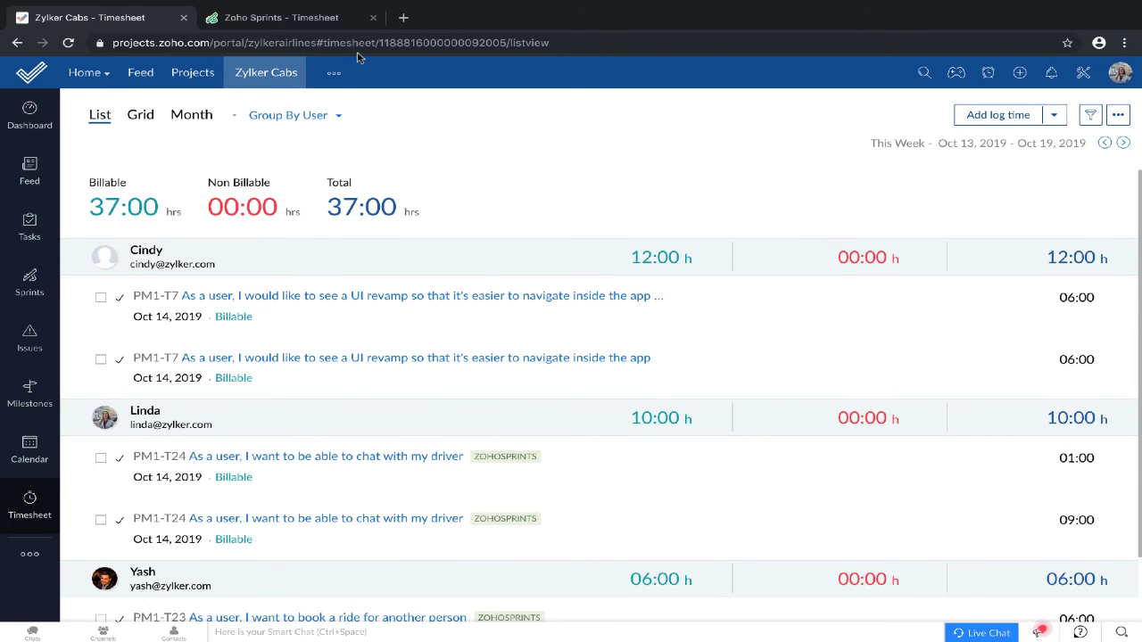
Step: In the Zoho Sprints timesheet, log 5 hours on wqs-I14 in Sprint 3 for another team member
click(281, 17)
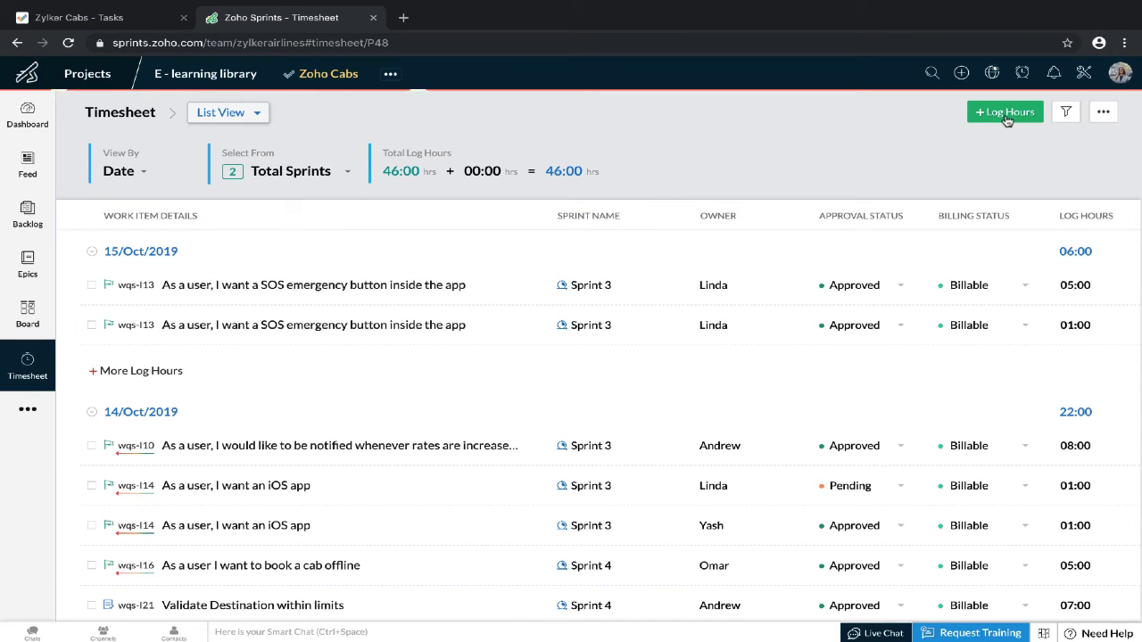
click(1006, 114)
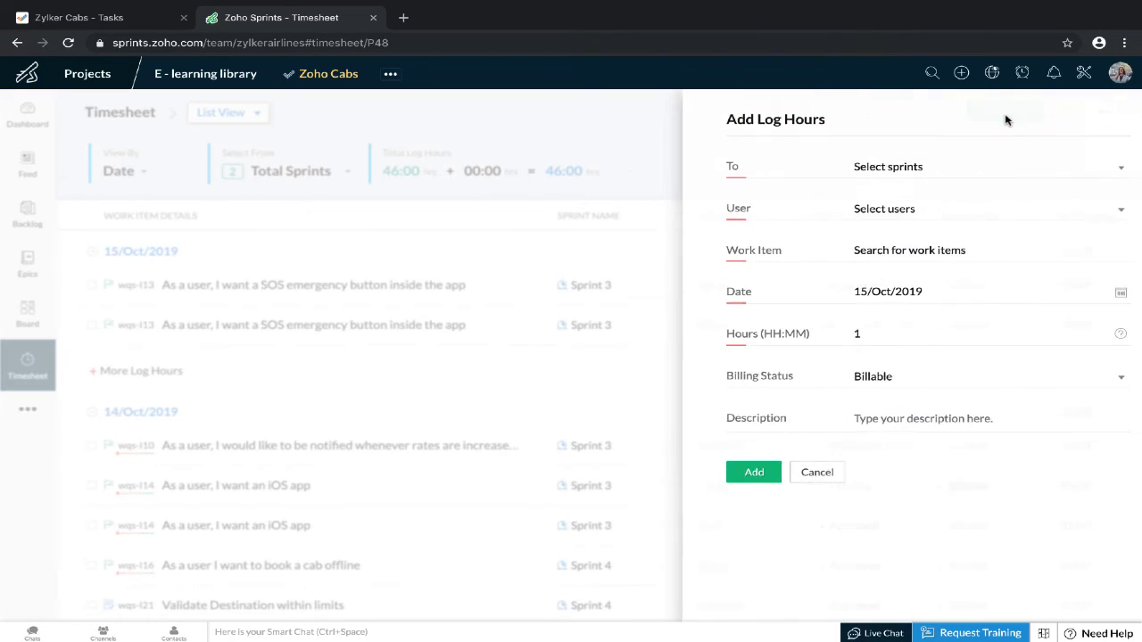
click(960, 167)
click(930, 236)
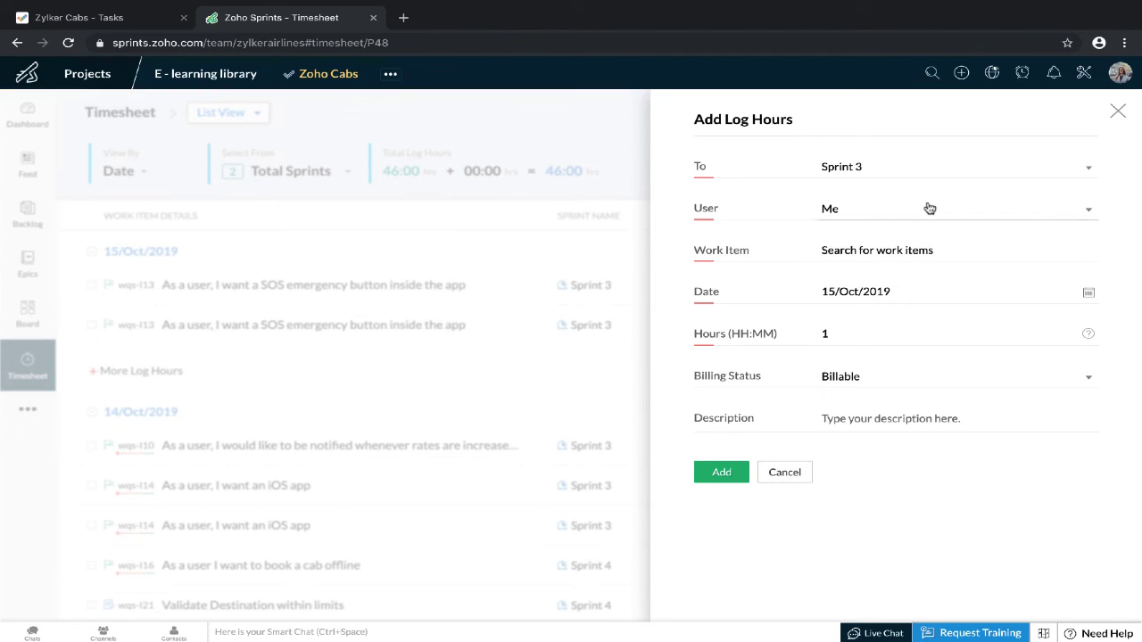
click(929, 209)
click(920, 313)
click(932, 258)
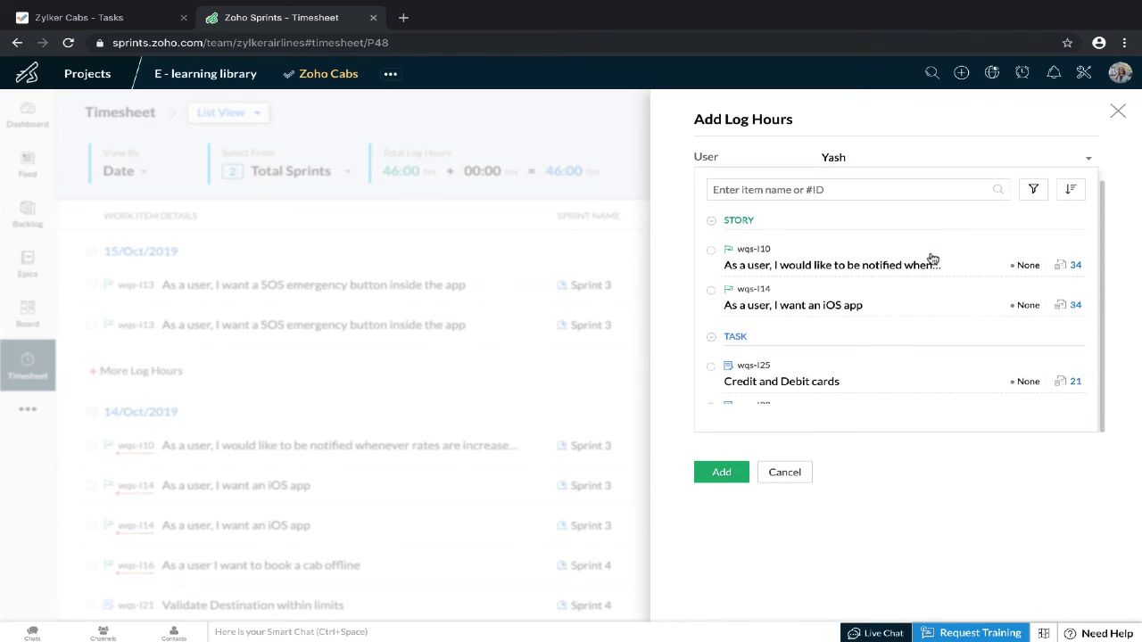
click(853, 304)
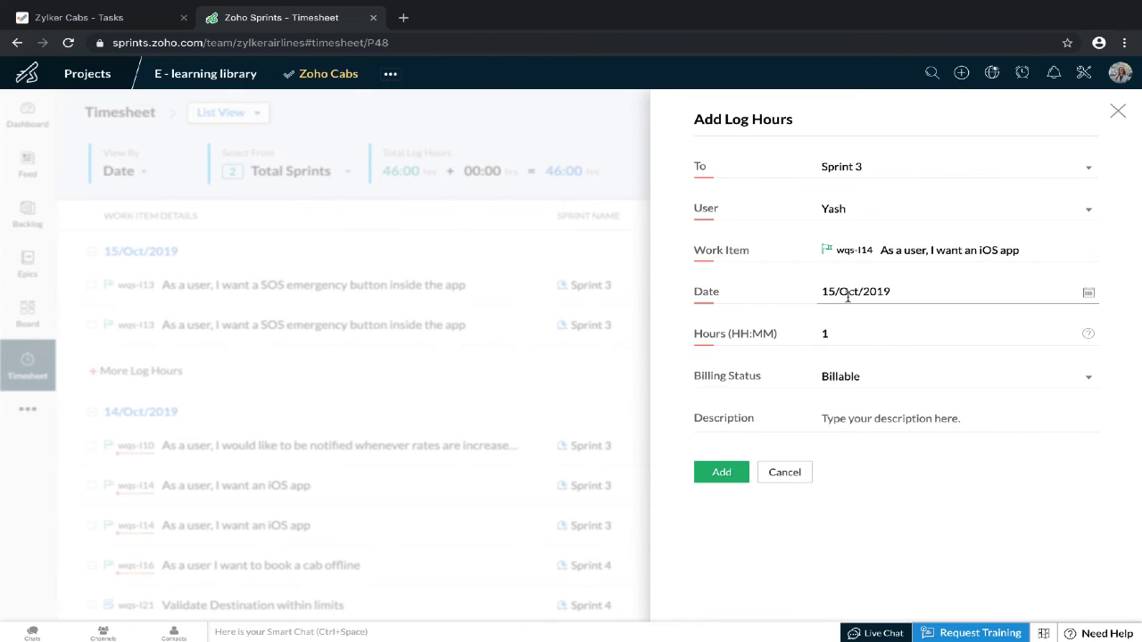
click(850, 332)
key(BackSpace)
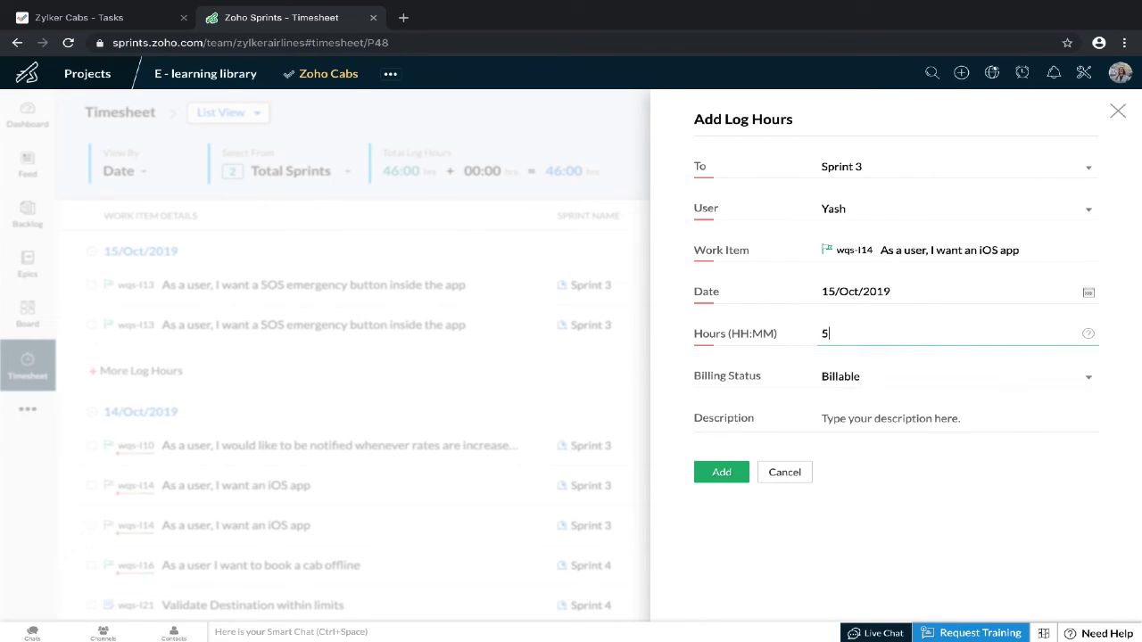
click(730, 471)
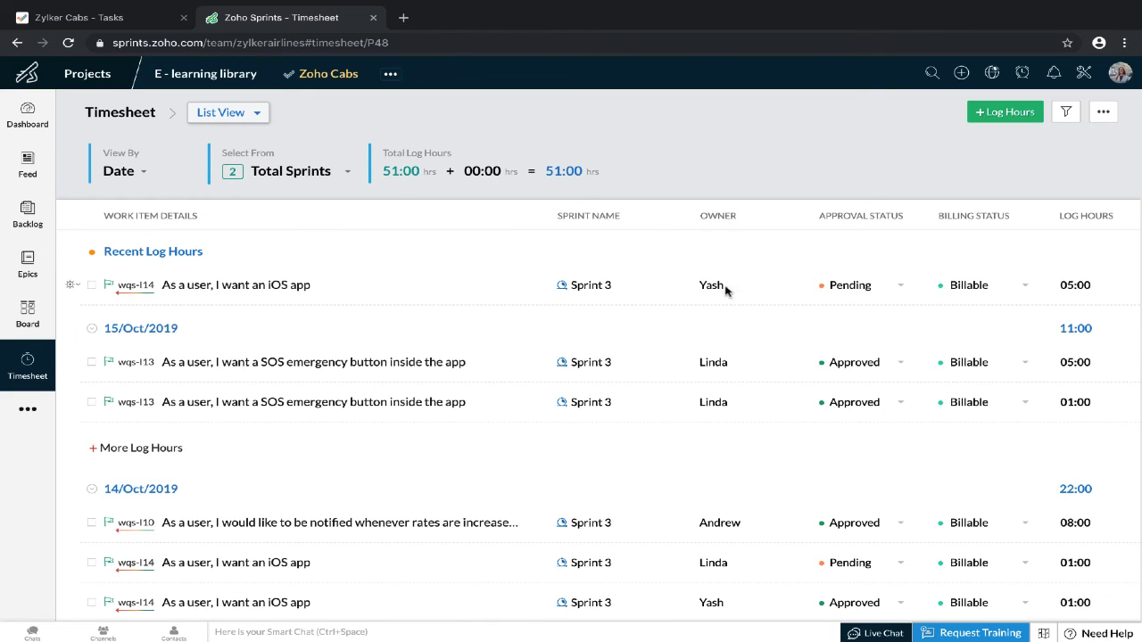
Step: Approve the new 05:00 wqs-I14 log entry, then return to the Zoho Projects task list
click(91, 285)
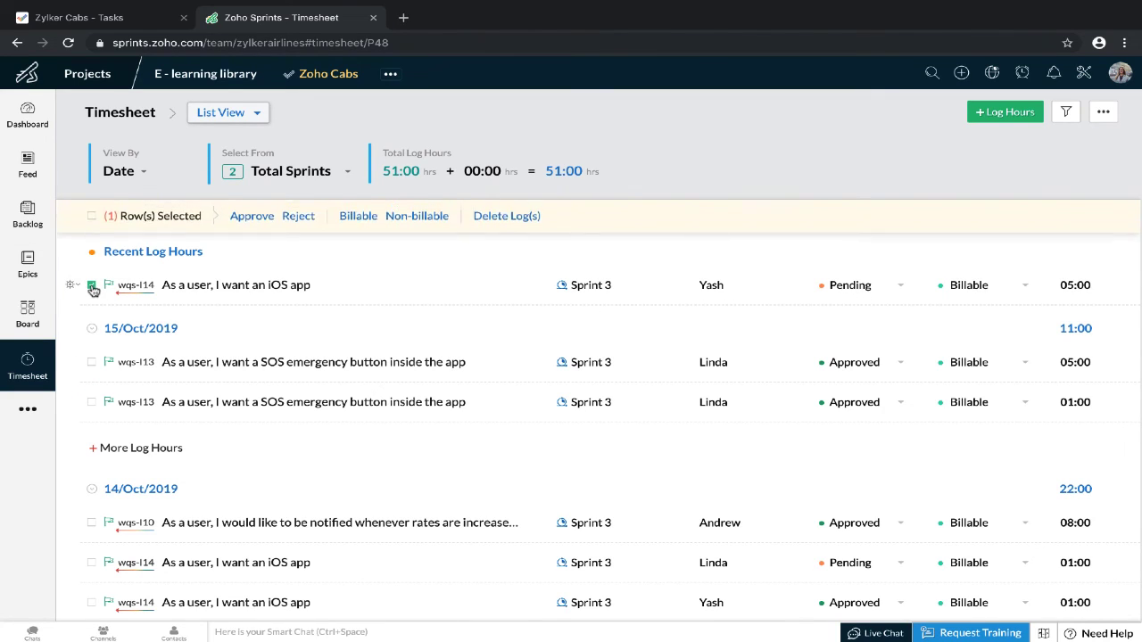
click(252, 218)
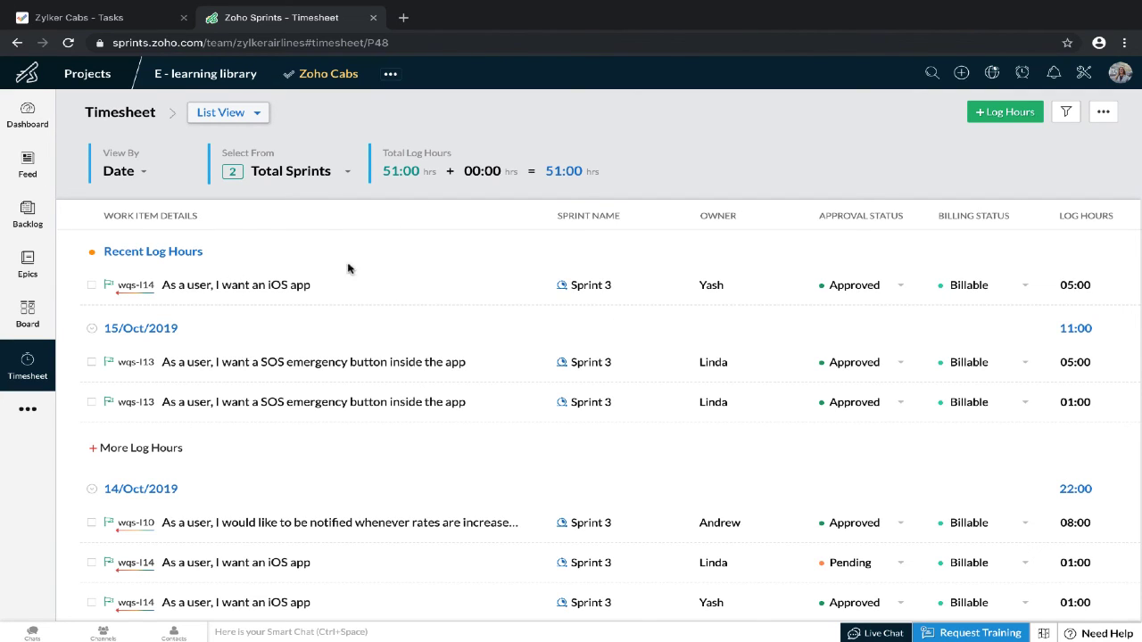
click(87, 15)
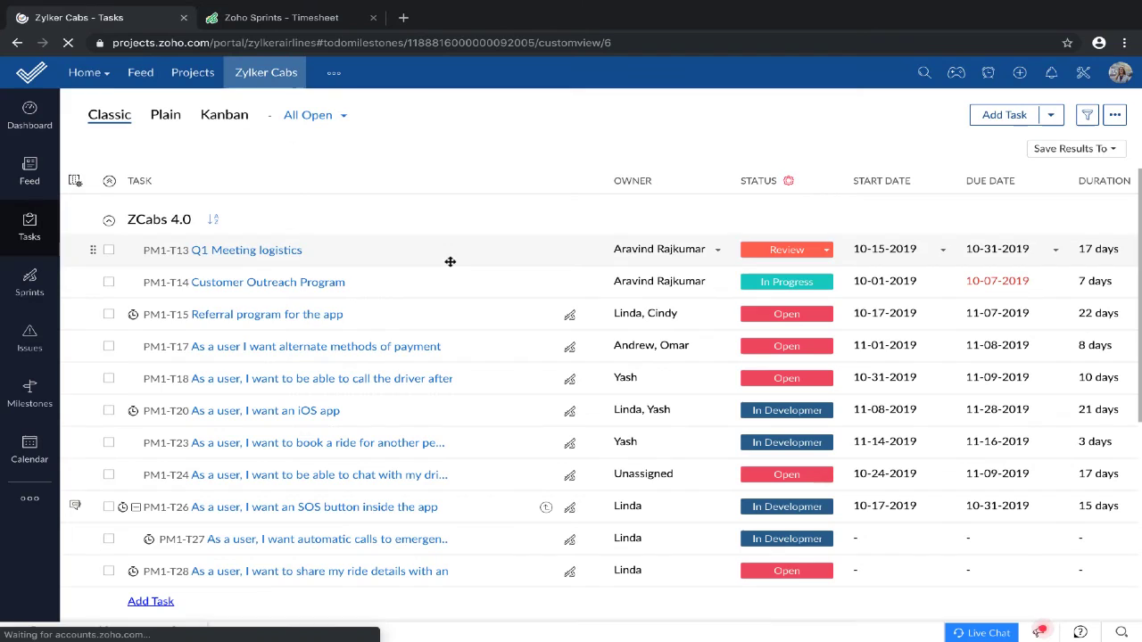
click(313, 418)
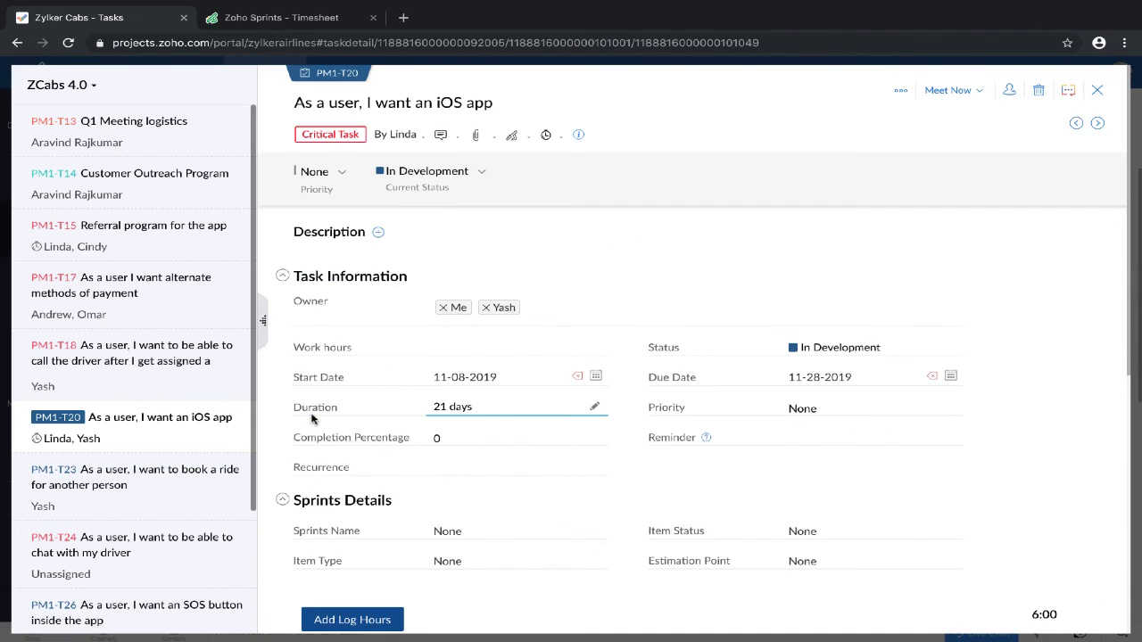
scroll(516, 418, down, 10)
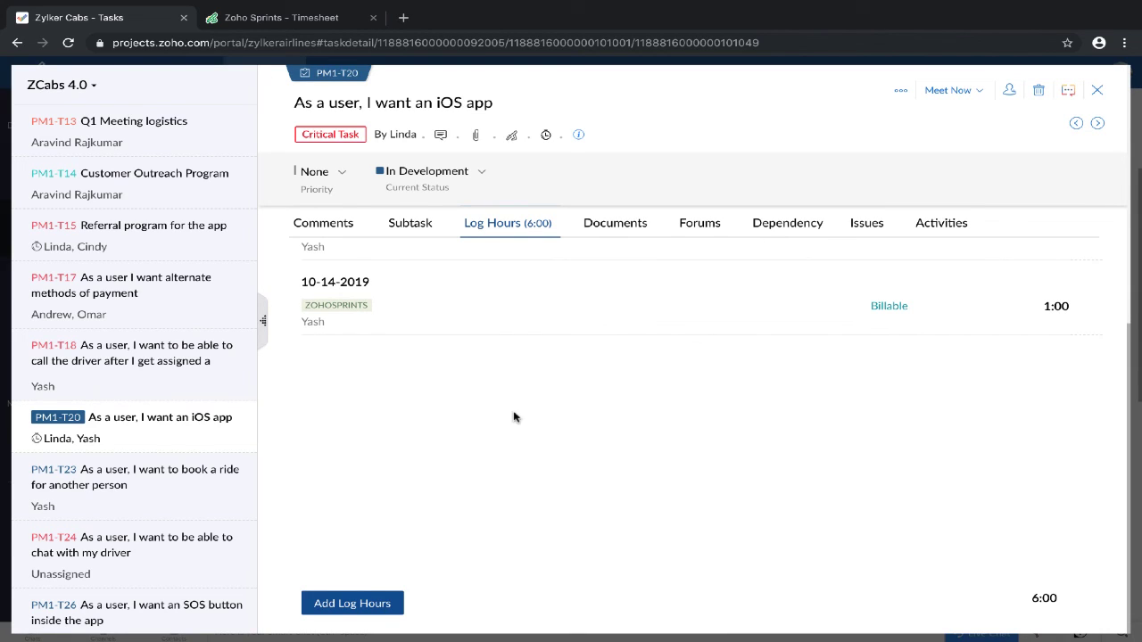
scroll(513, 418, up, 3)
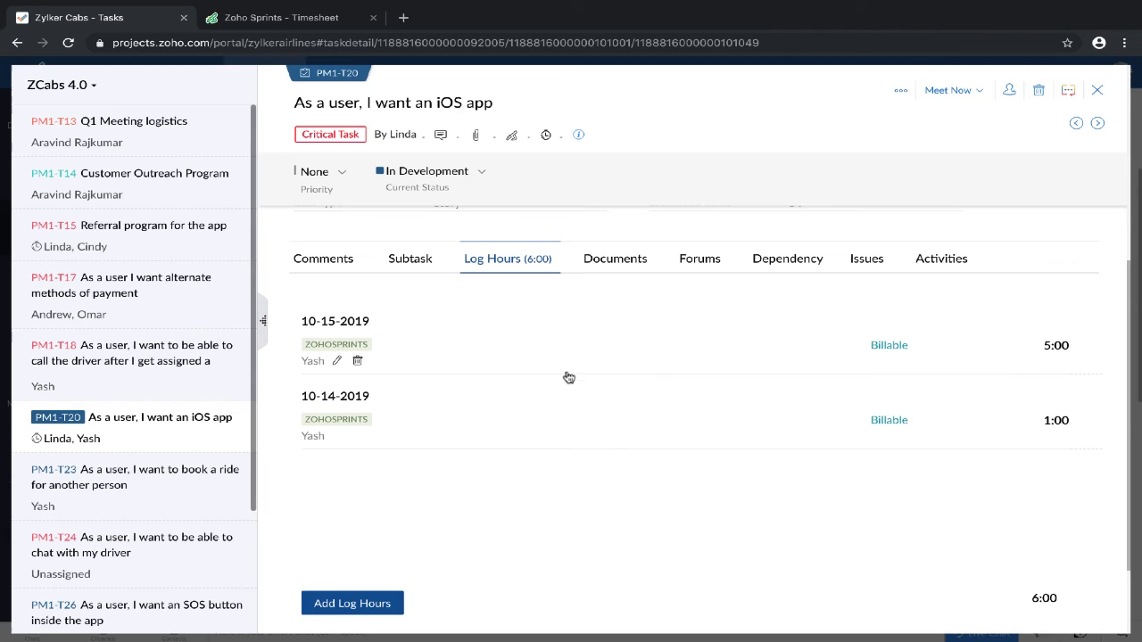
click(1096, 90)
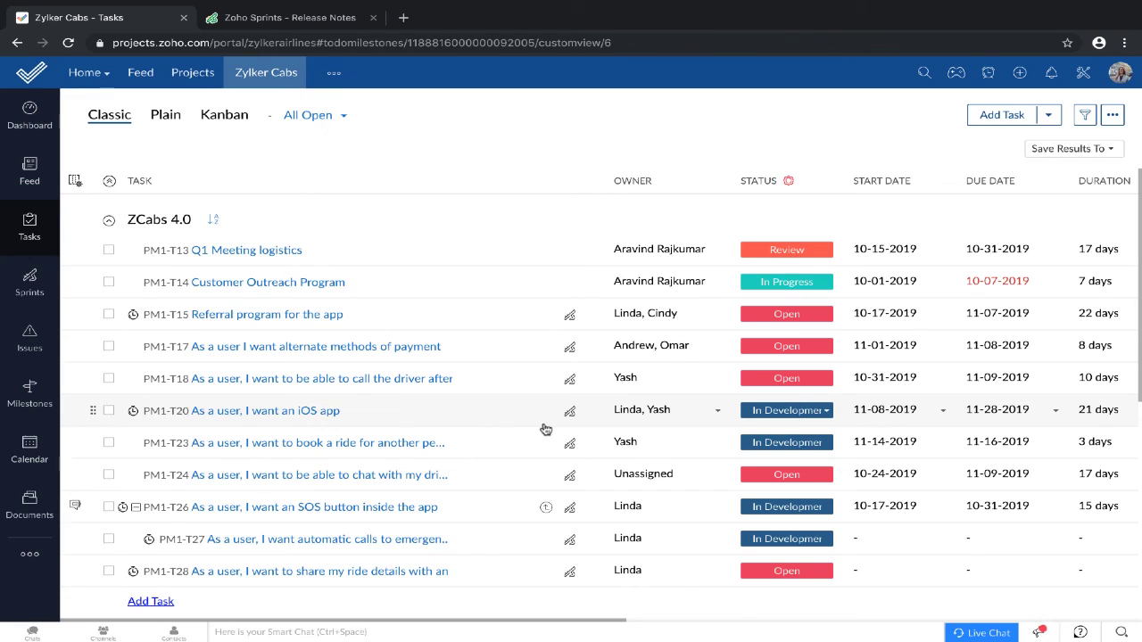
Step: Open Agile Reports under Gantt & Reports to view the Velocity chart averaging 93 across Sprints 1–3
click(30, 555)
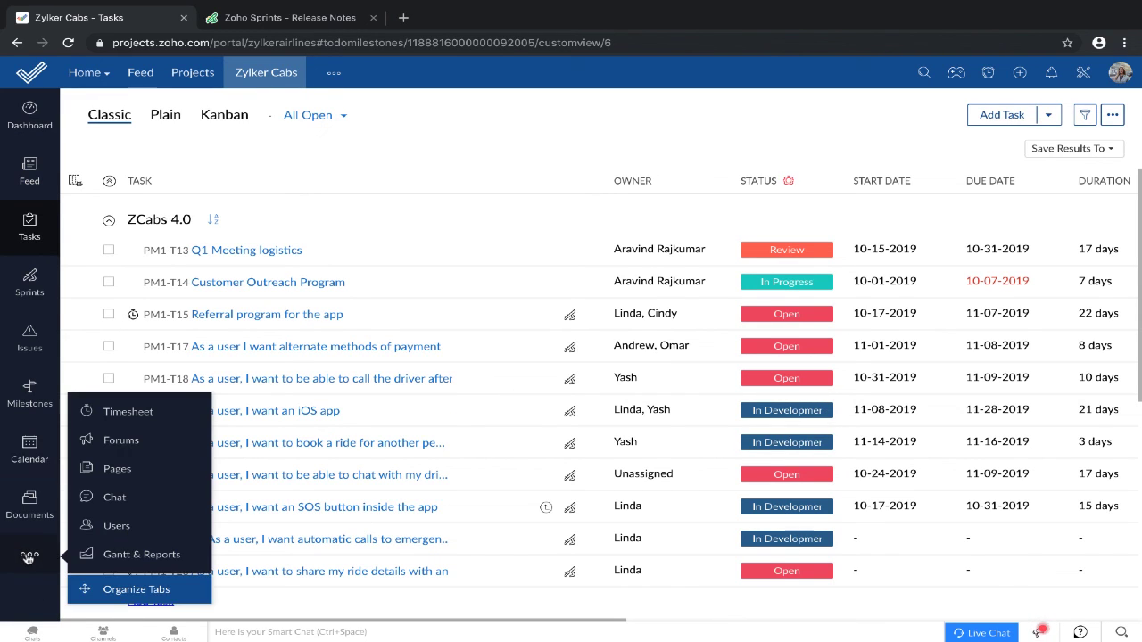
click(154, 555)
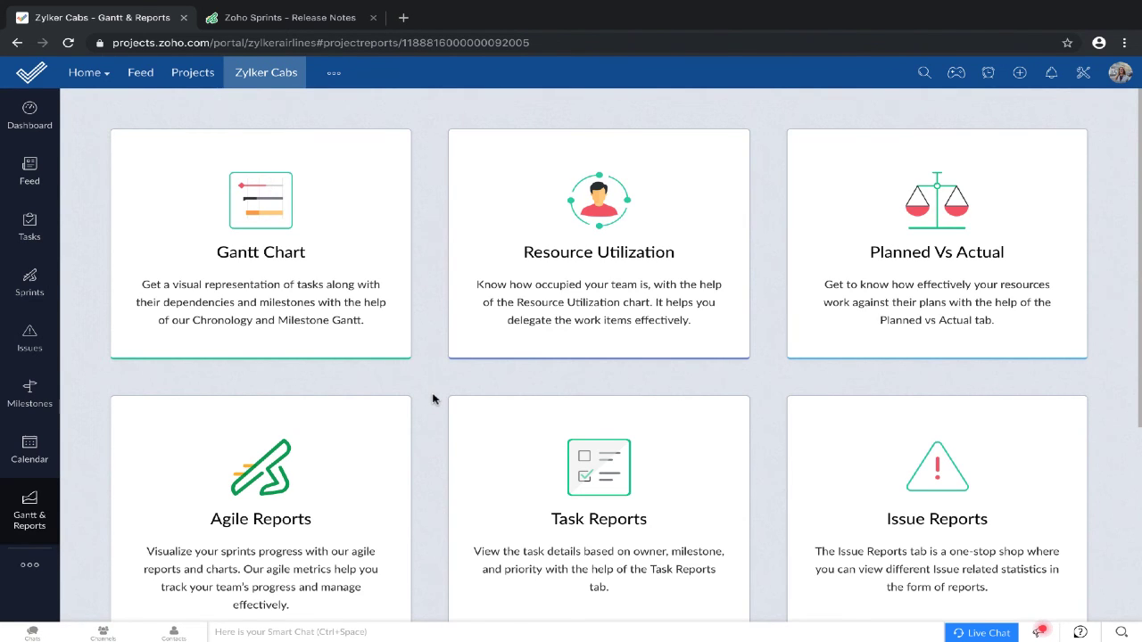
click(260, 522)
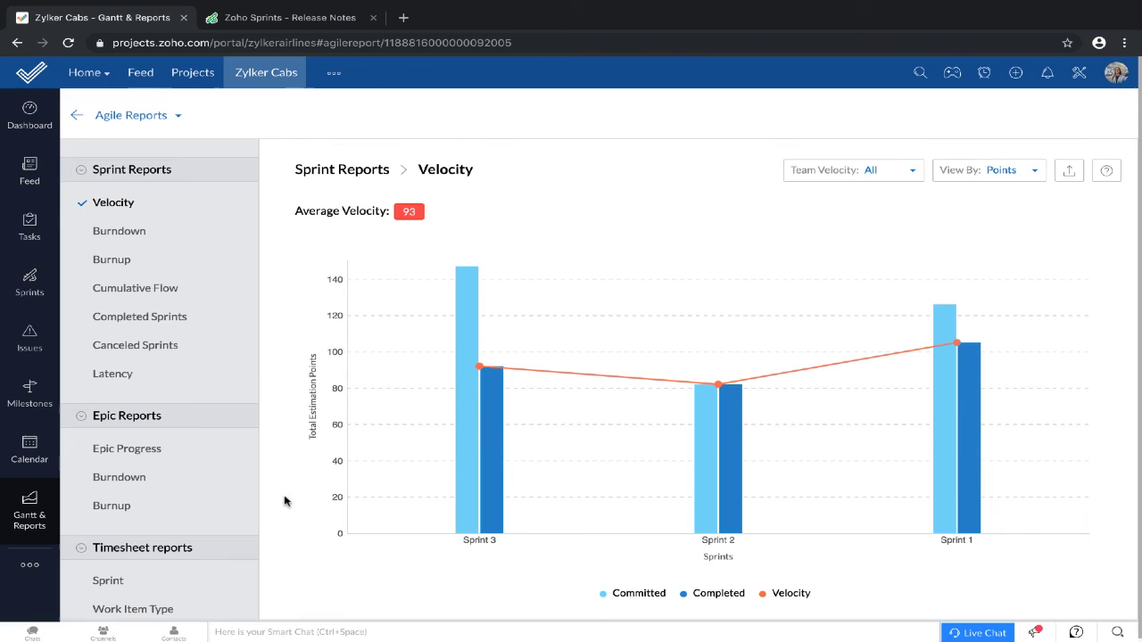
scroll(180, 562, down, 2)
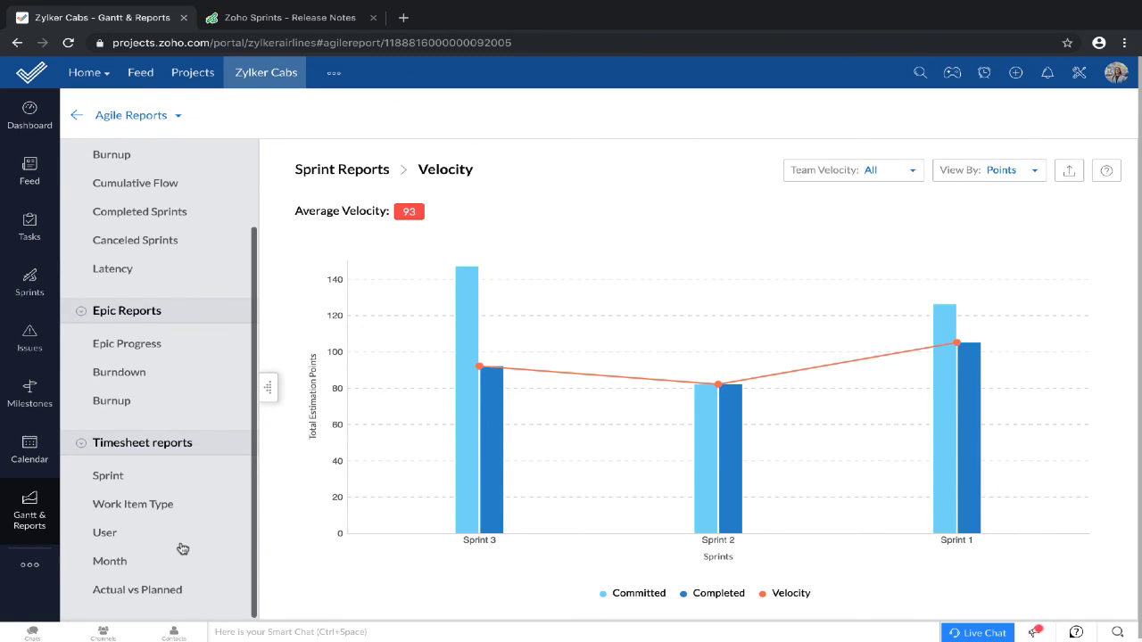
scroll(182, 548, up, 2)
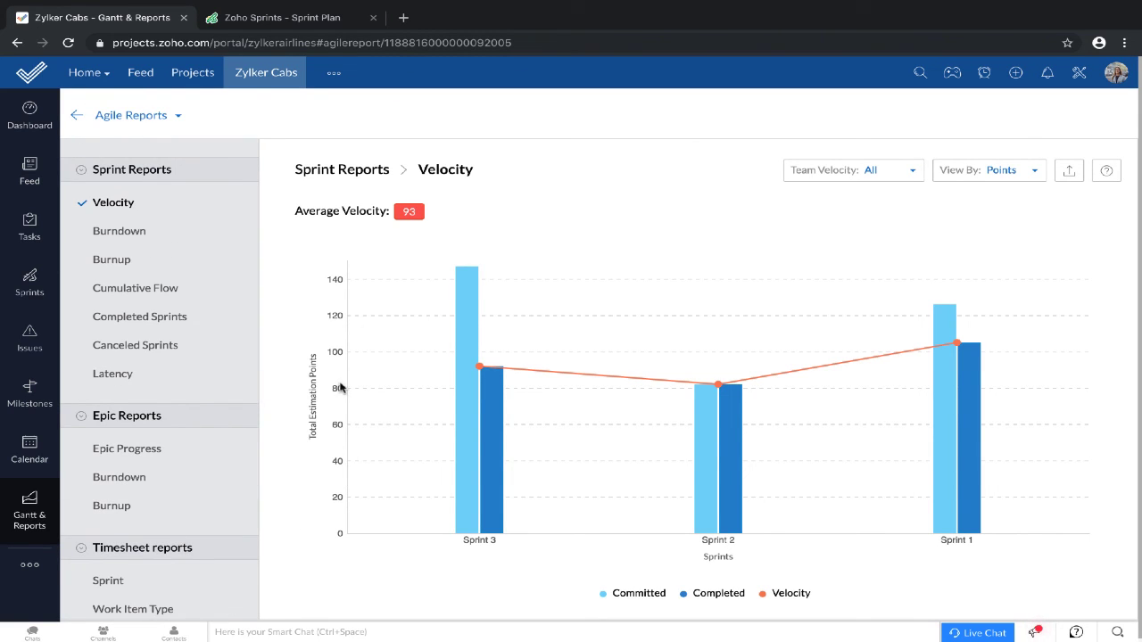
click(26, 576)
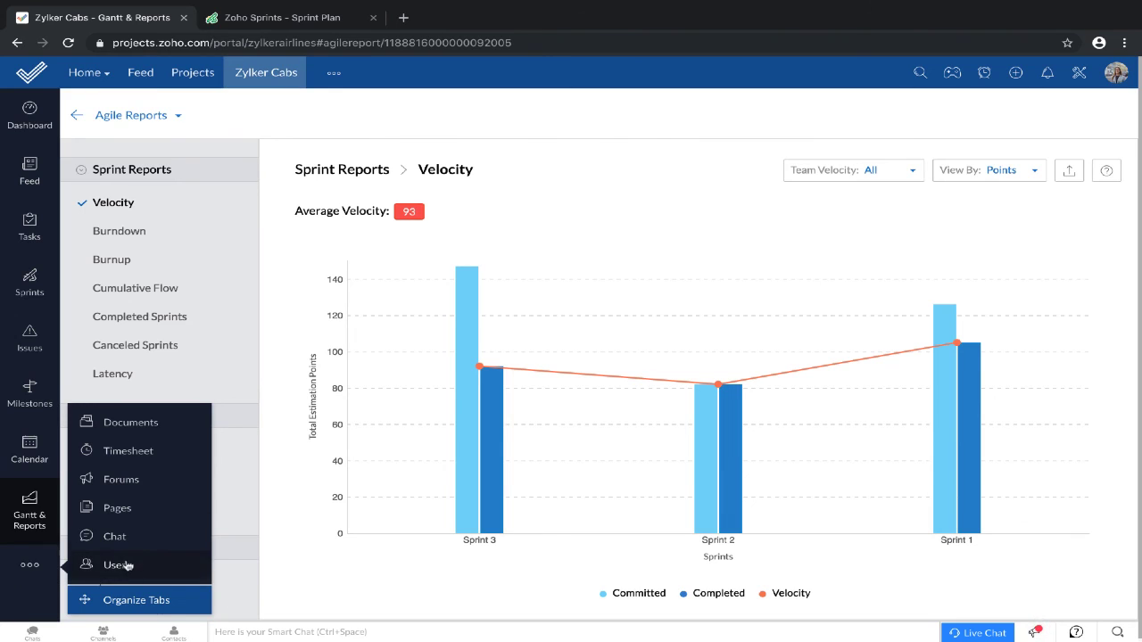
Step: Open the Users page listing five project users, then return to the Zoho Sprints sprint plan
click(126, 564)
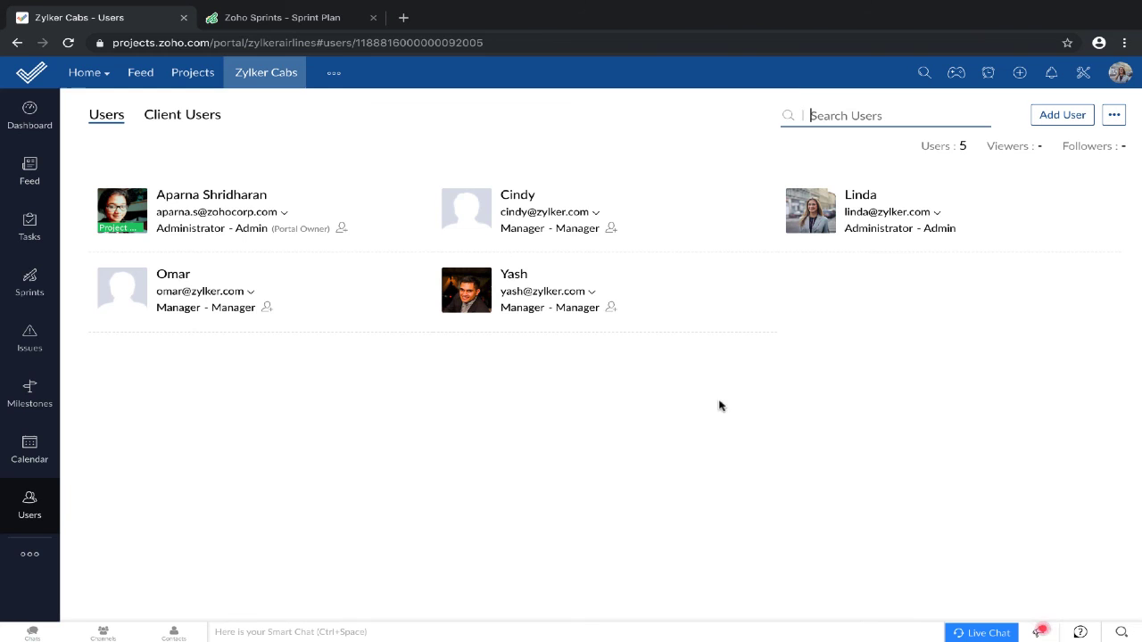
click(306, 22)
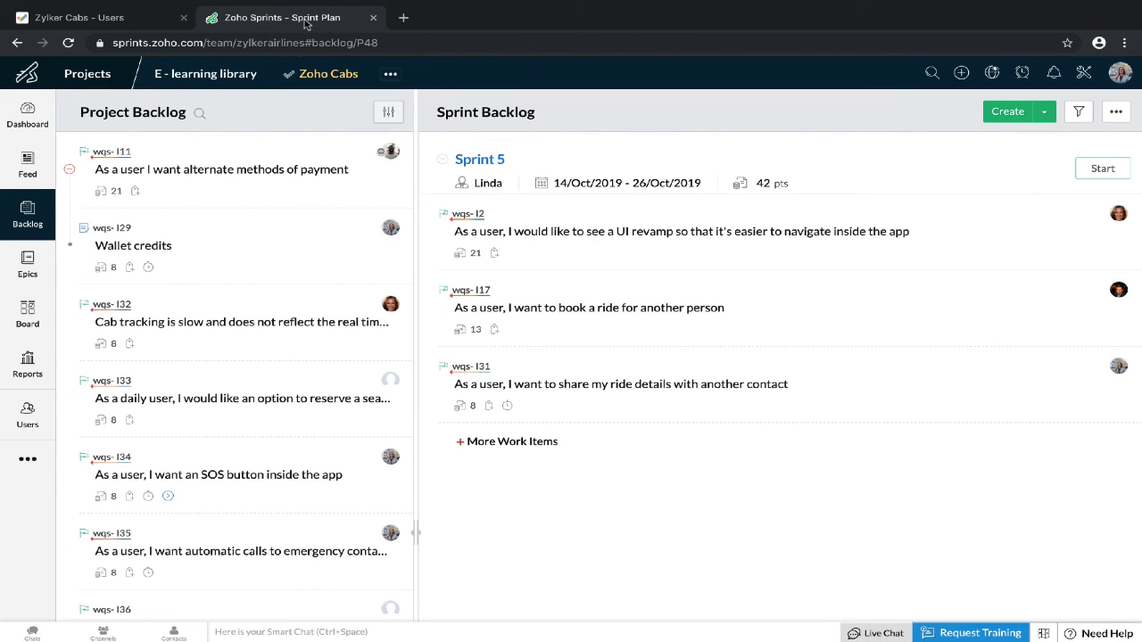
Step: Activate the inactive Zoho Projects member in Zoho Sprints, raising Active Users from 13 to 14
click(25, 426)
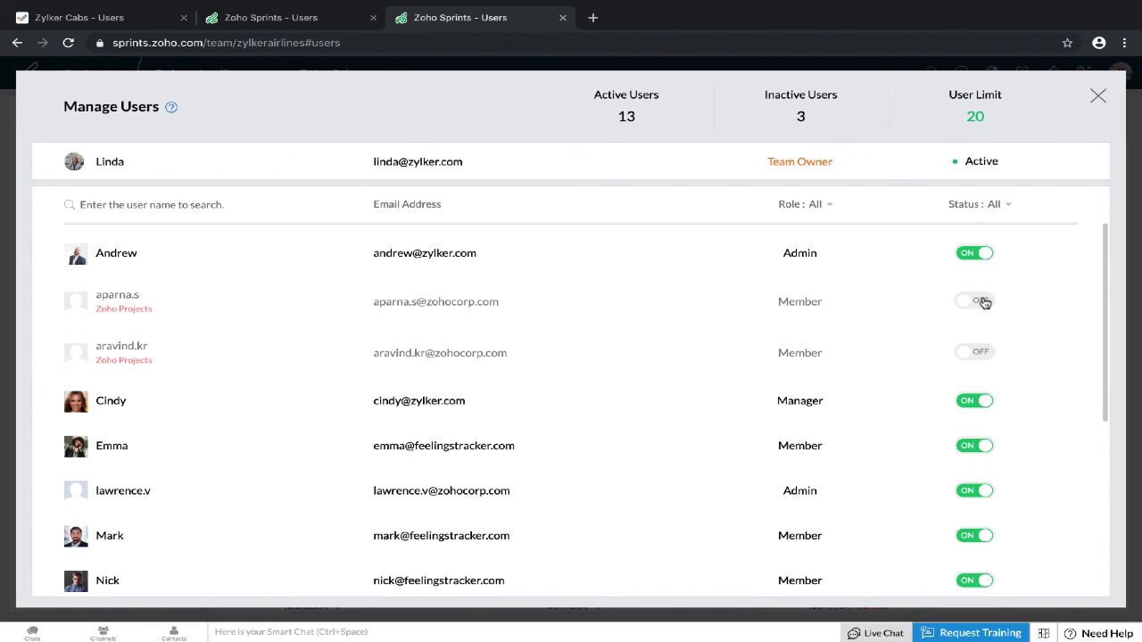
click(985, 304)
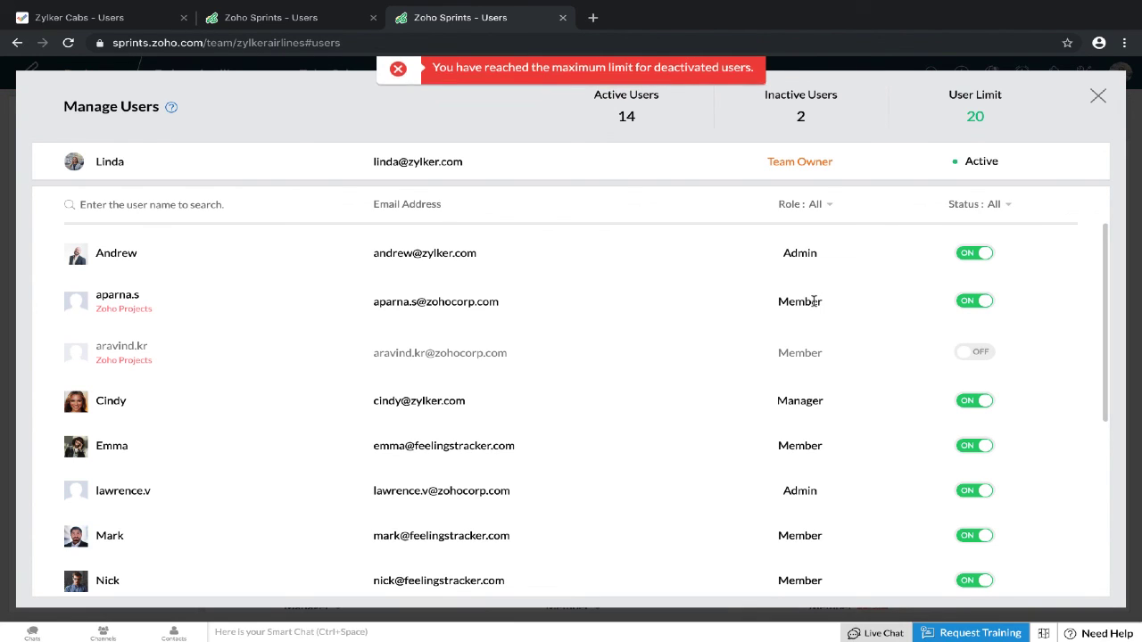
click(1099, 96)
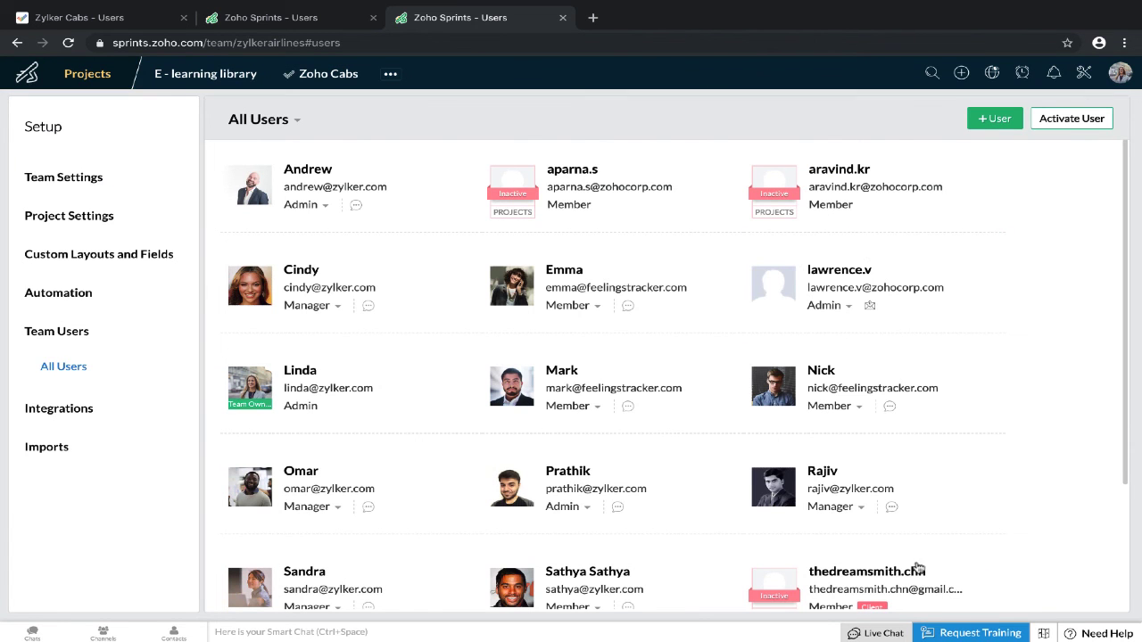
Step: Scroll the All Users page to review team members and their roles
scroll(867, 523, down, 2)
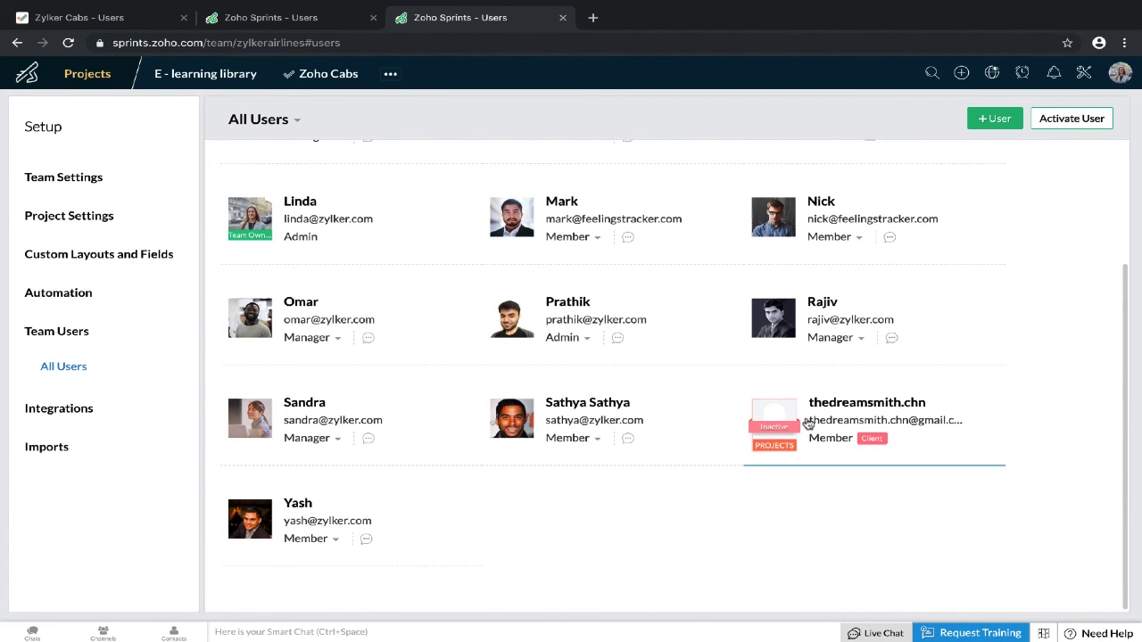